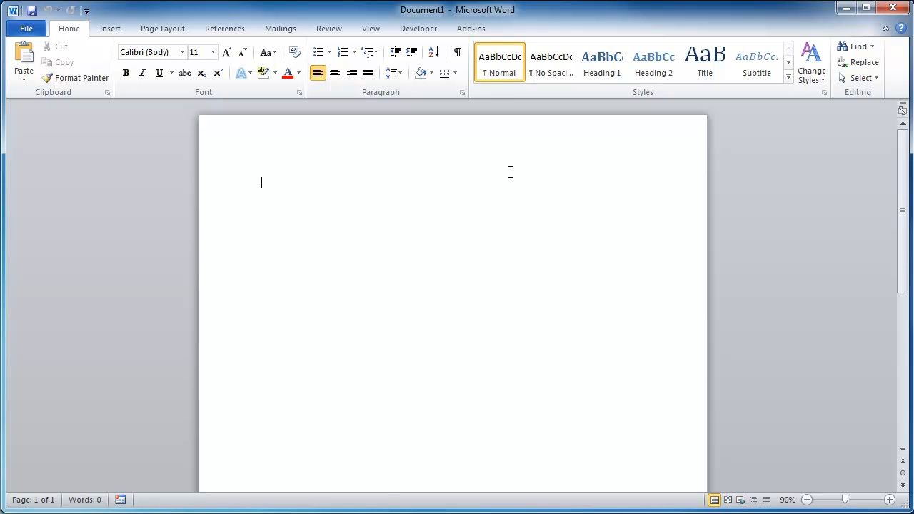
Open the page header and insert the Austere (Even Page) built-in header.
double_click(345, 146)
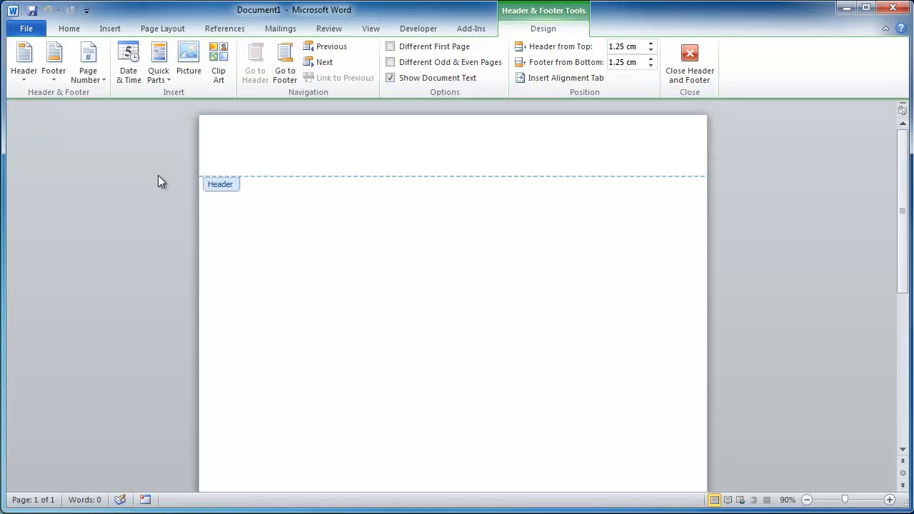
click(25, 57)
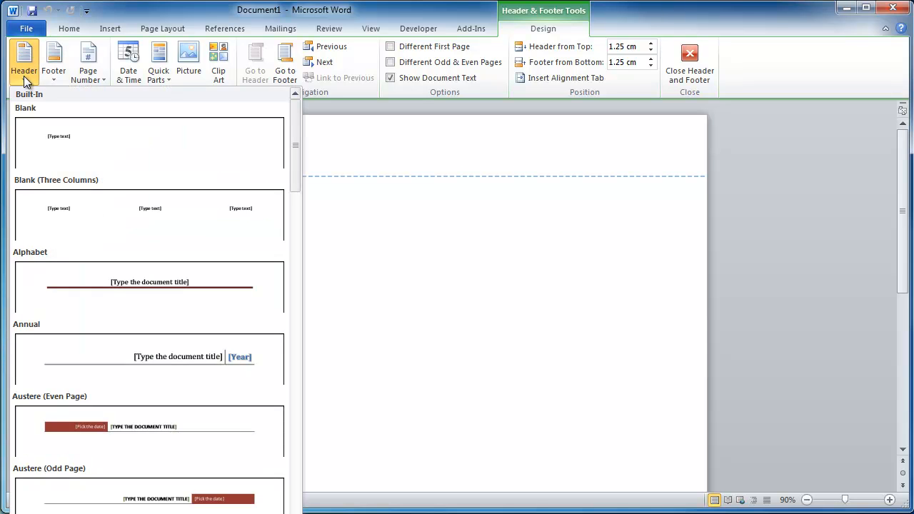
click(209, 420)
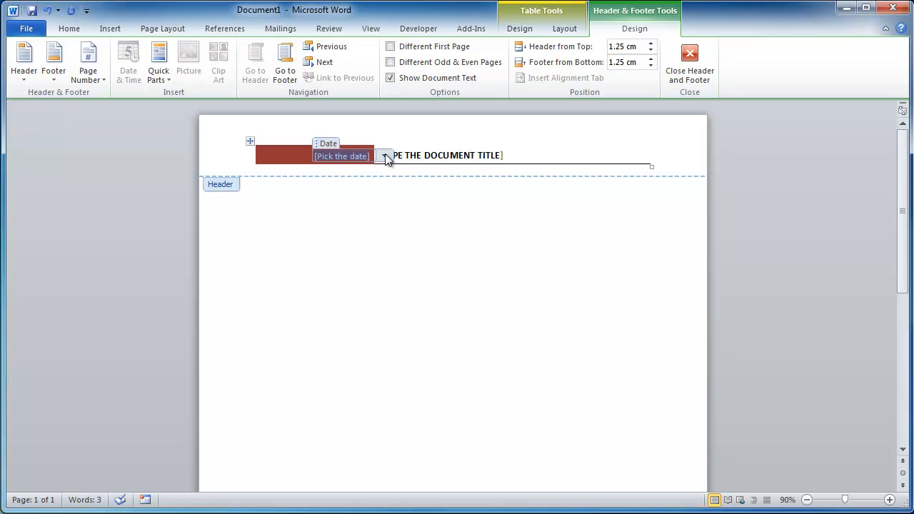
Set the header date to February 8, 2012 and its title to UNIT NUMBER – UNIT TITLE, then leave the header.
click(384, 155)
click(326, 270)
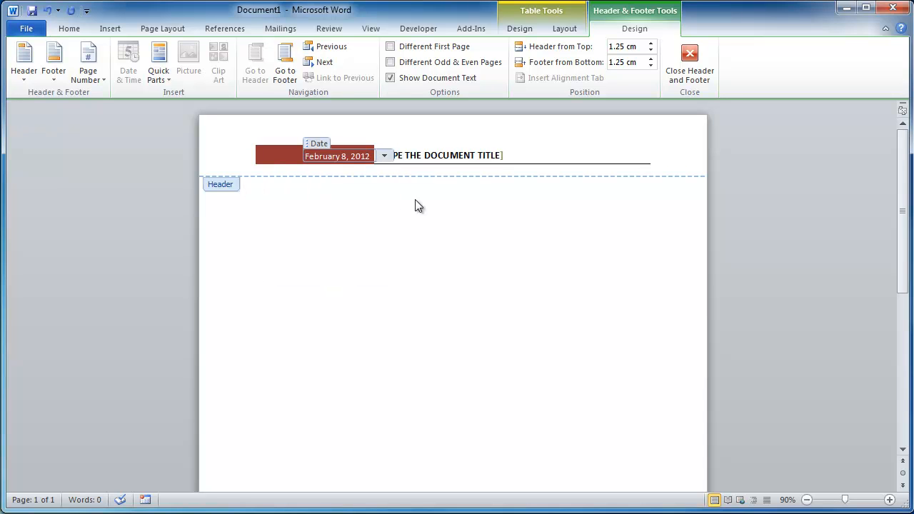
click(437, 156)
text(UNI)
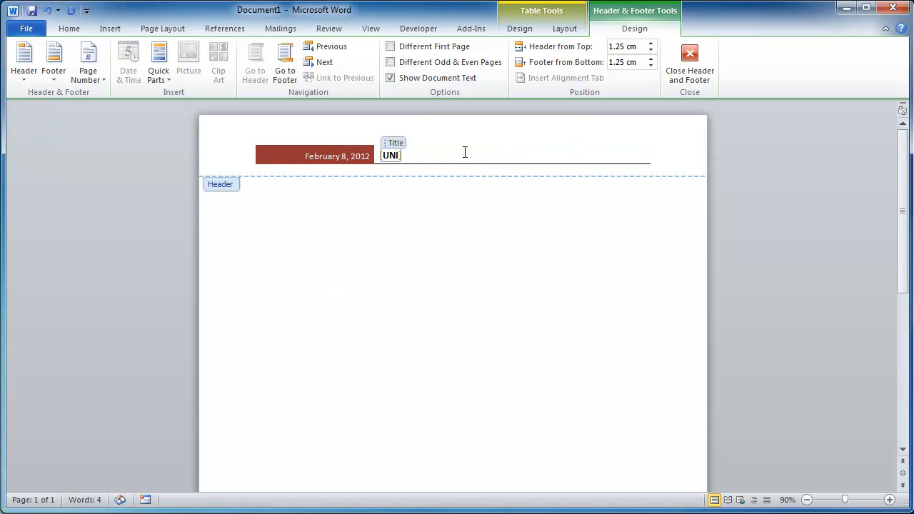
text(T NUMBER - UNIT TITLE)
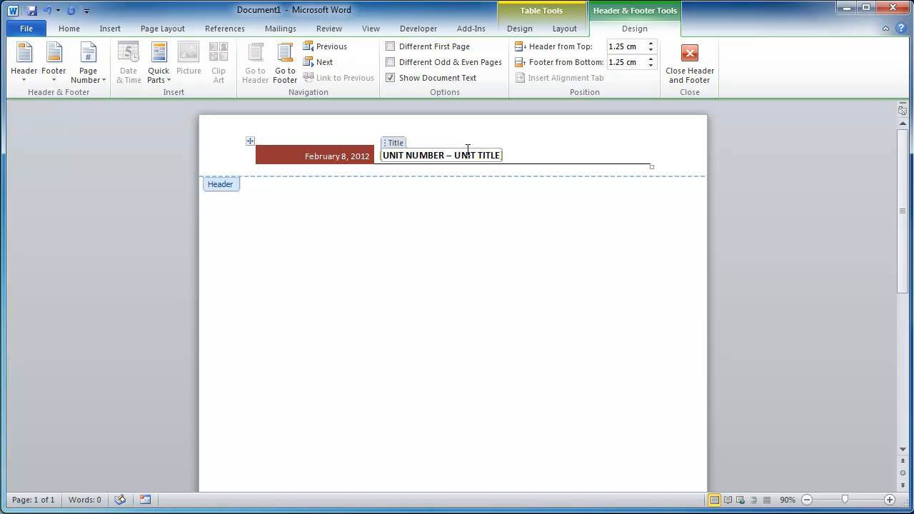
double_click(508, 264)
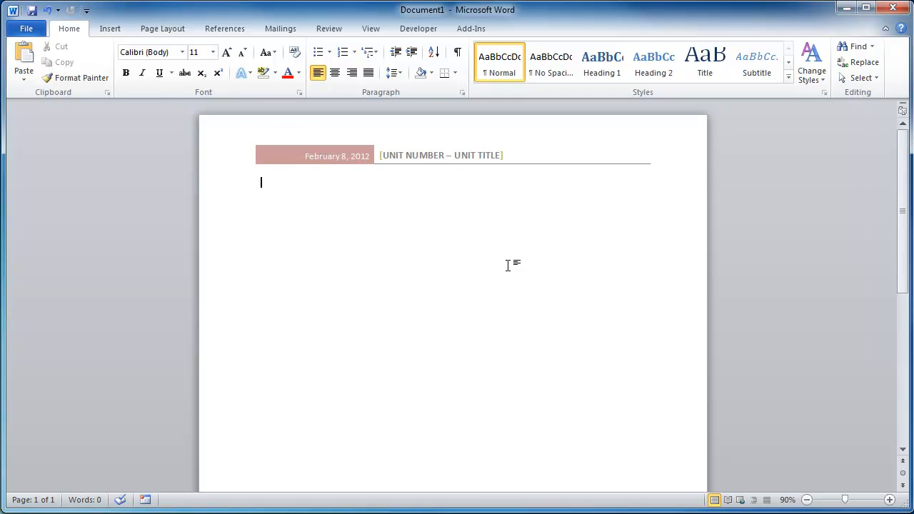
Insert the Austere (Odd Page) built-in footer at the bottom of the page.
double_click(572, 156)
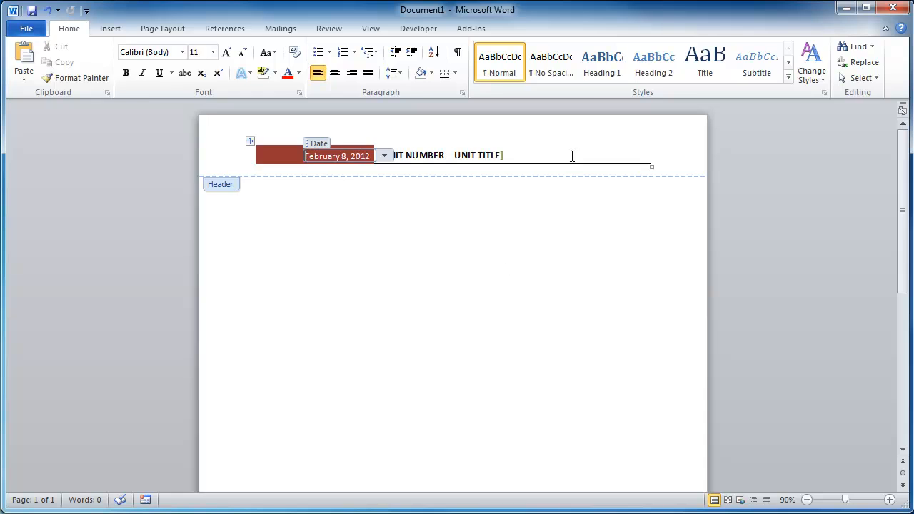
scroll(591, 317, down, 8)
click(526, 464)
scroll(445, 390, up, 2)
scroll(445, 390, up, 8)
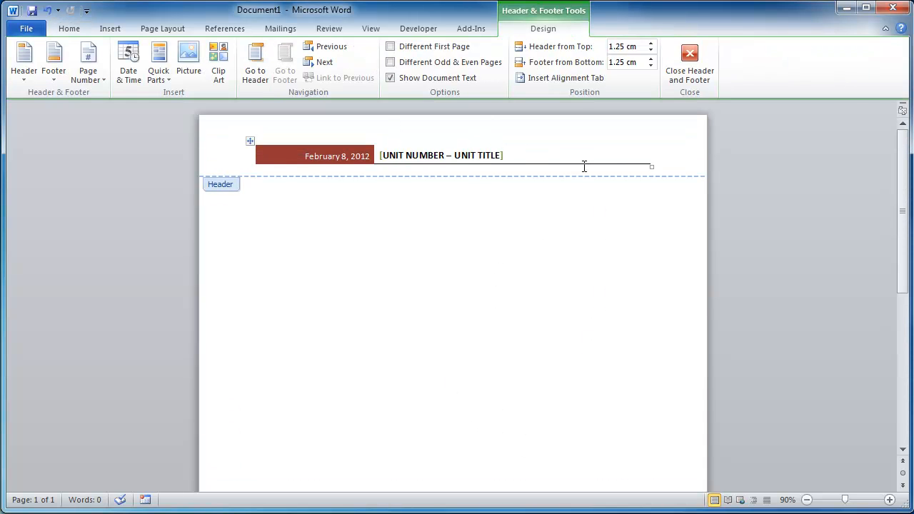
scroll(561, 255, down, 8)
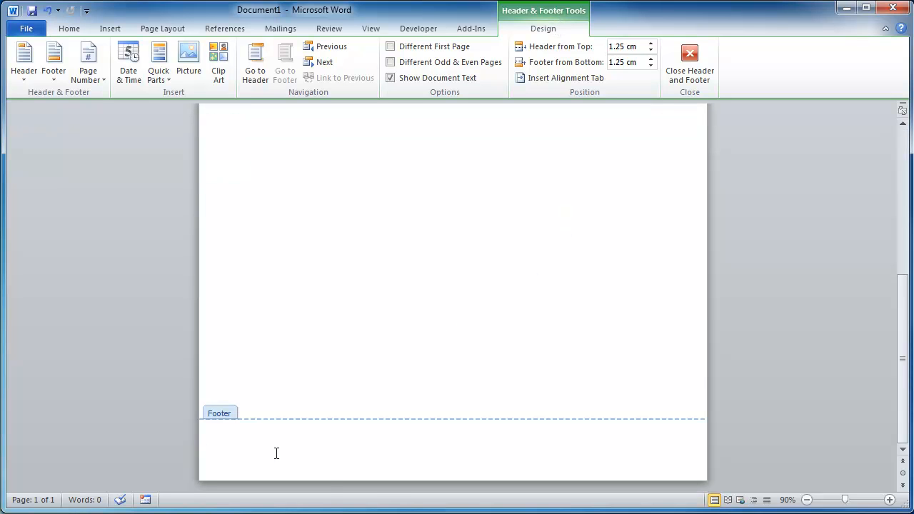
click(53, 63)
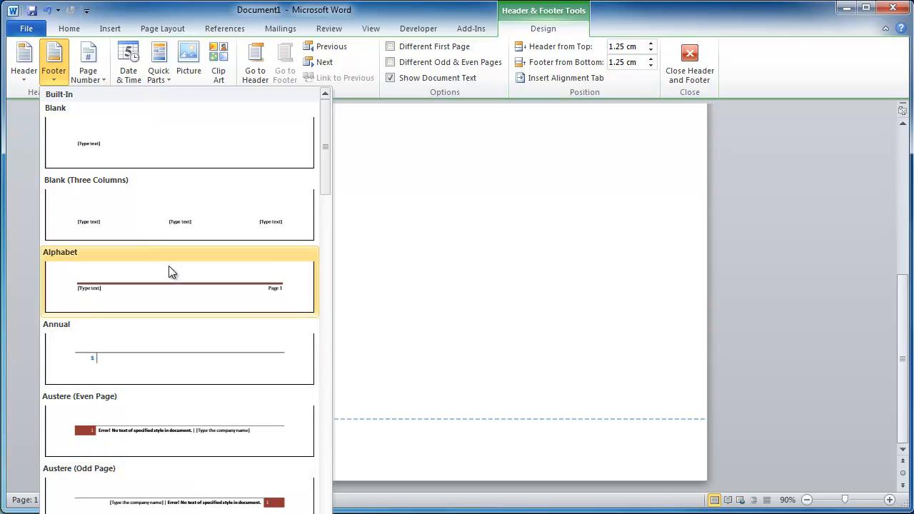
click(173, 509)
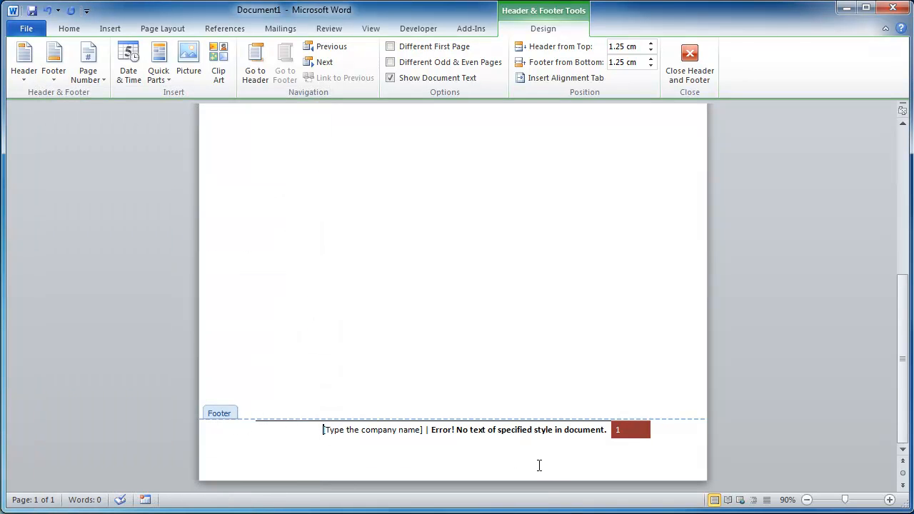
Replace the footer's company placeholder with Student Name and leave the footer.
click(410, 431)
text(S)
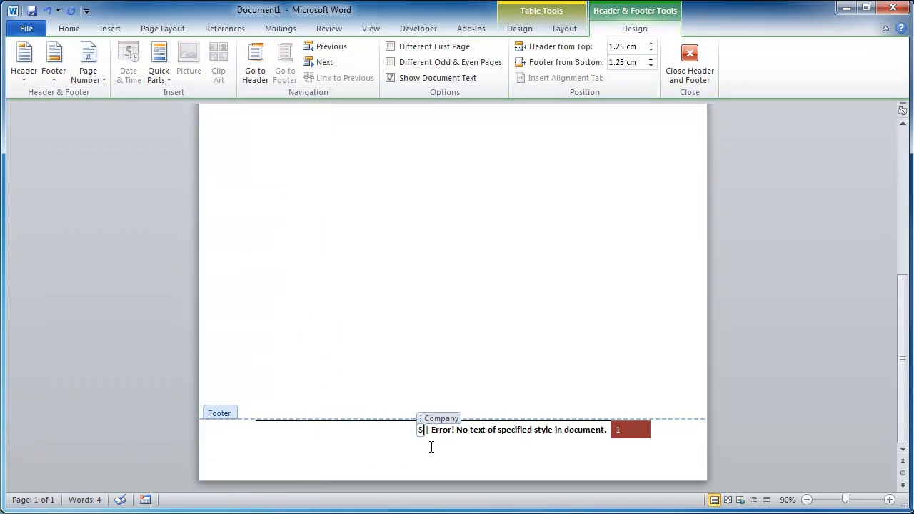
text(tudent Name)
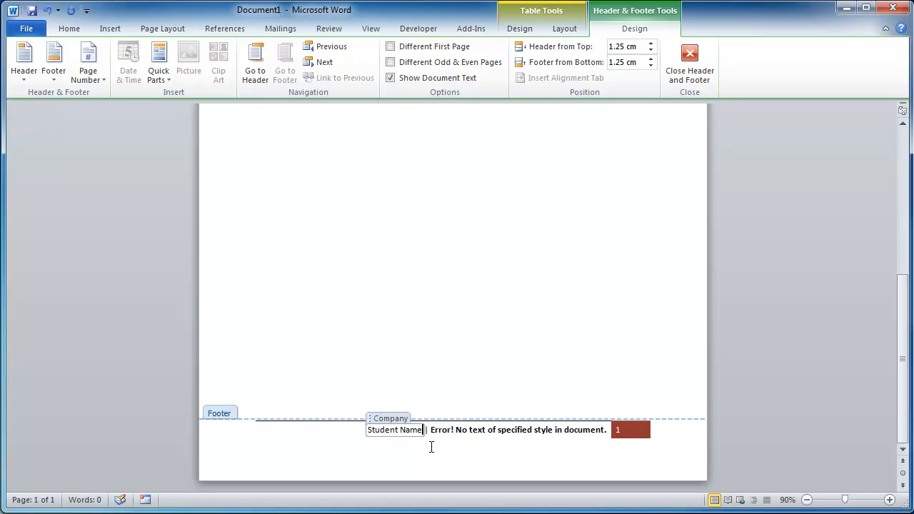
click(431, 430)
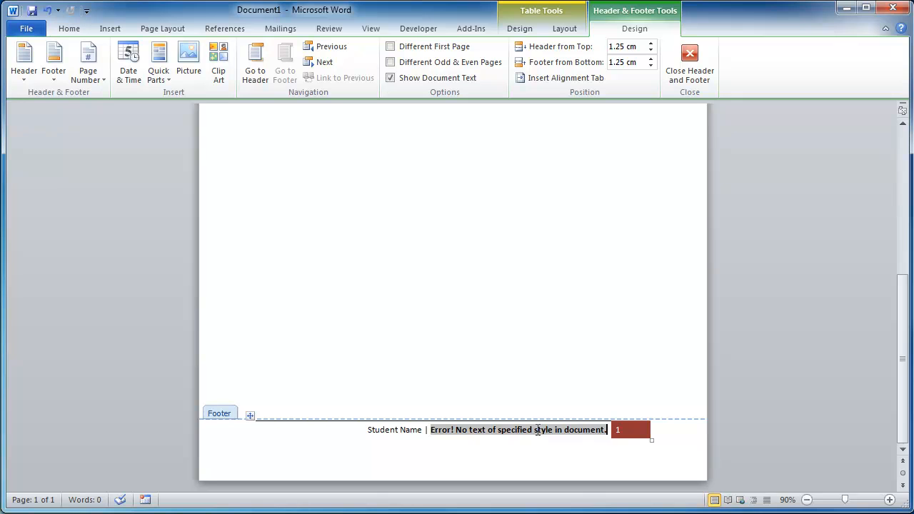
click(635, 430)
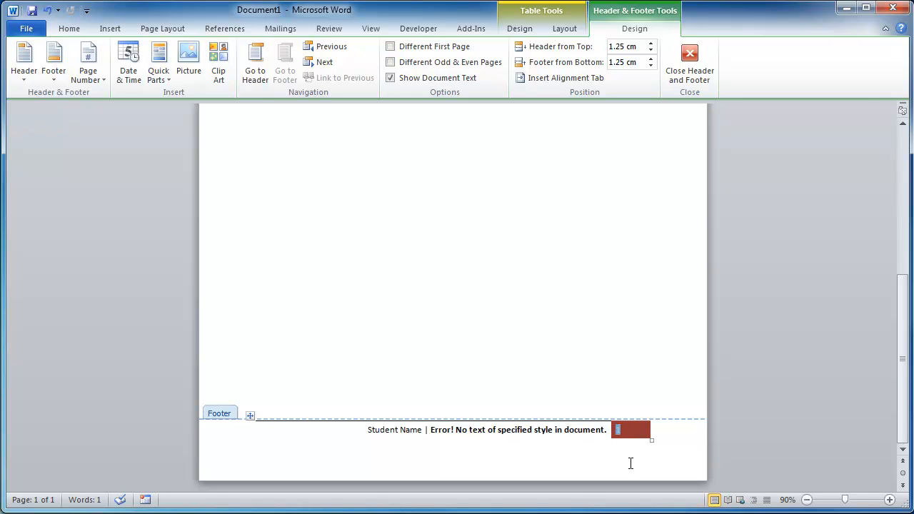
click(627, 453)
double_click(504, 351)
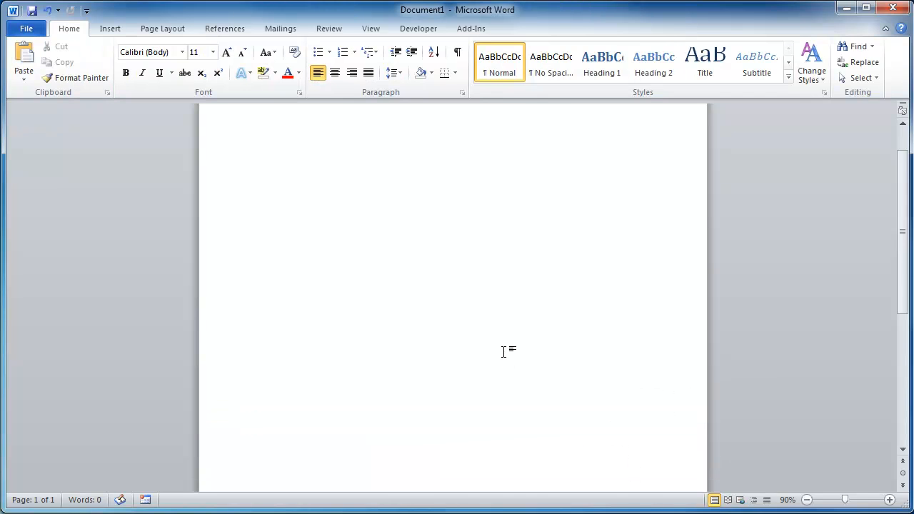
Type the line Unit Number – Unit Name in the document body.
scroll(486, 351, up, 3)
scroll(443, 357, down, 5)
scroll(433, 368, up, 5)
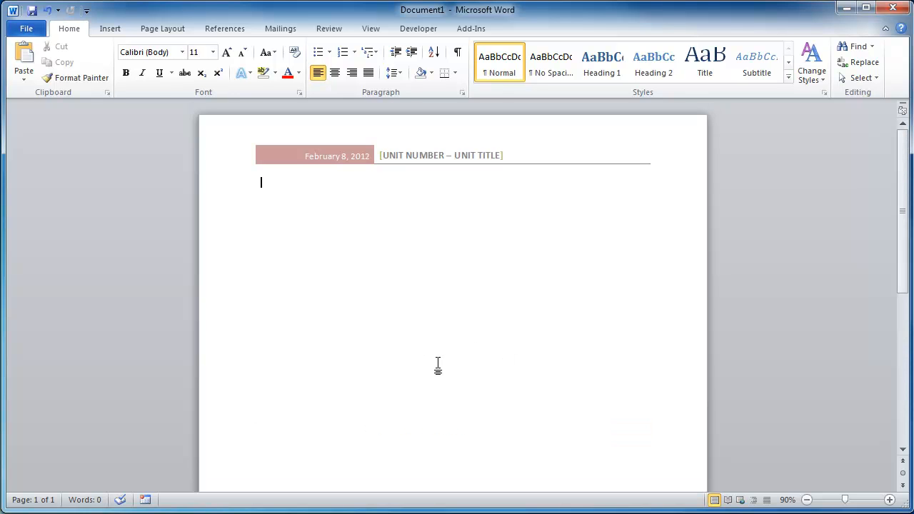
key(ctrl+z)
scroll(424, 249, down, 4)
scroll(426, 264, up, 4)
text(Unit Name)
key(ctrl+Left)
text(Number -)
key(ctrl+Right)
key(ctrl+Left)
text(Unit)
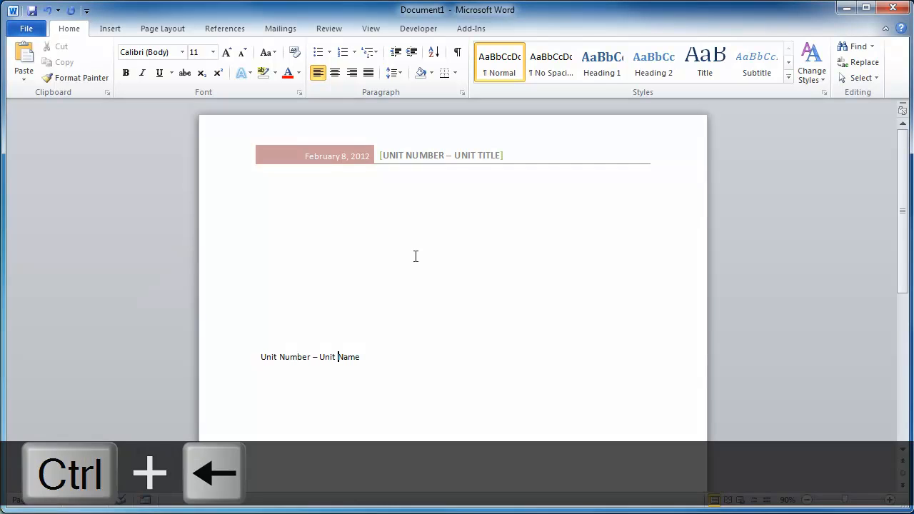
Replace Name with Title and add a Student Name line below it.
key(ctrl+shift+Right)
text(Title Student)
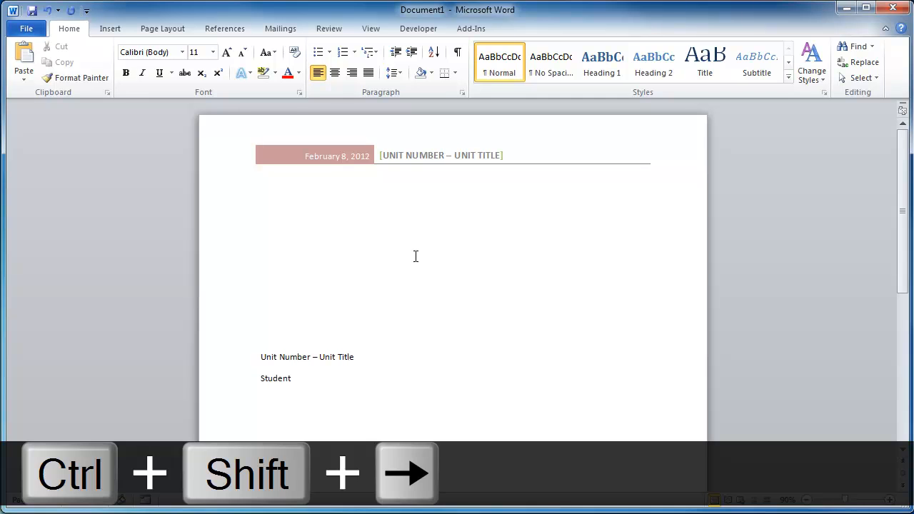
text( Name)
key(Return)
text(Date)
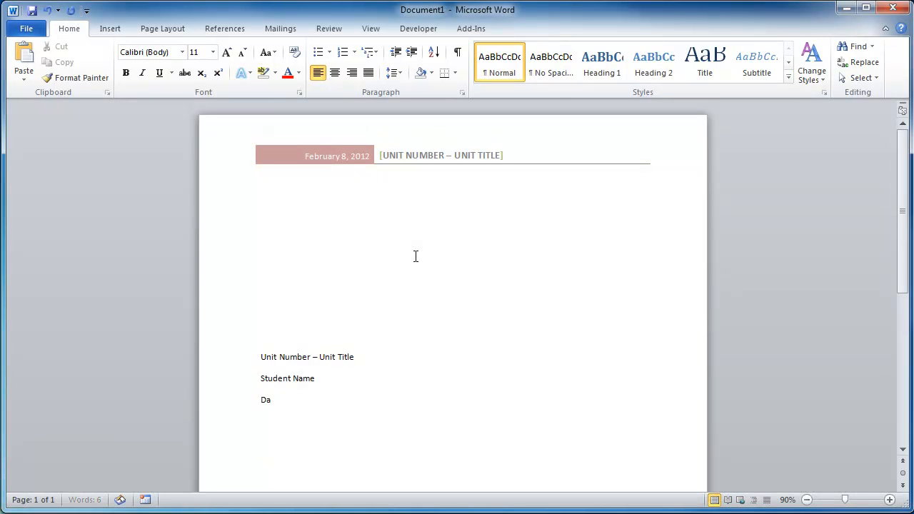
key(ctrl+shift+Left)
key(BackSpace)
key(BackSpace)
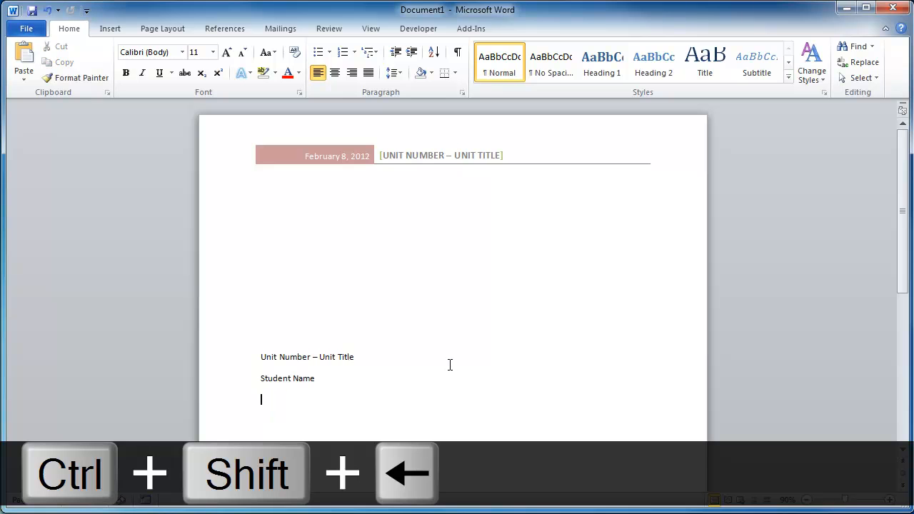
Apply the Heading 1 style to the Unit Number – Unit Title line.
drag(378, 360, 261, 358)
click(351, 360)
click(253, 357)
click(355, 359)
click(355, 358)
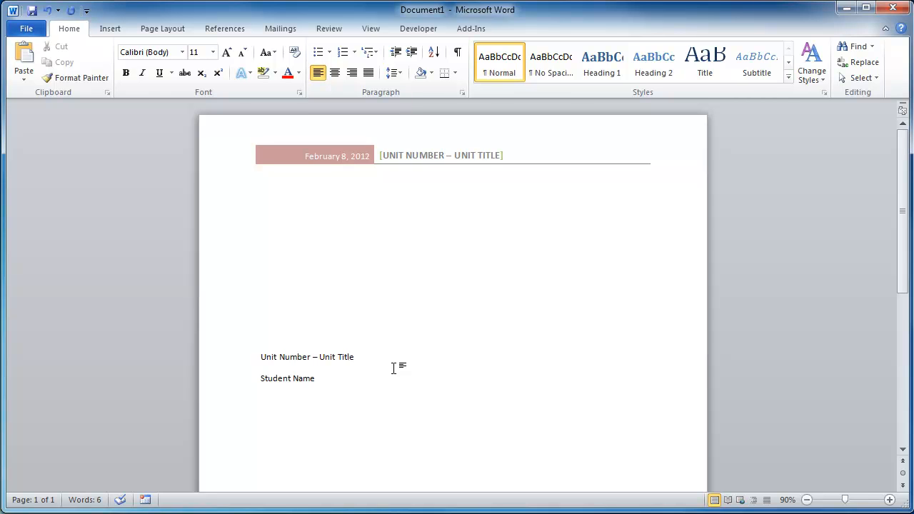
key(shift+Left)
key(shift+Left)
key(shift+Left)
key(shift+Left)
key(shift+Left)
key(shift+Left)
key(shift+Left)
key(shift+Left)
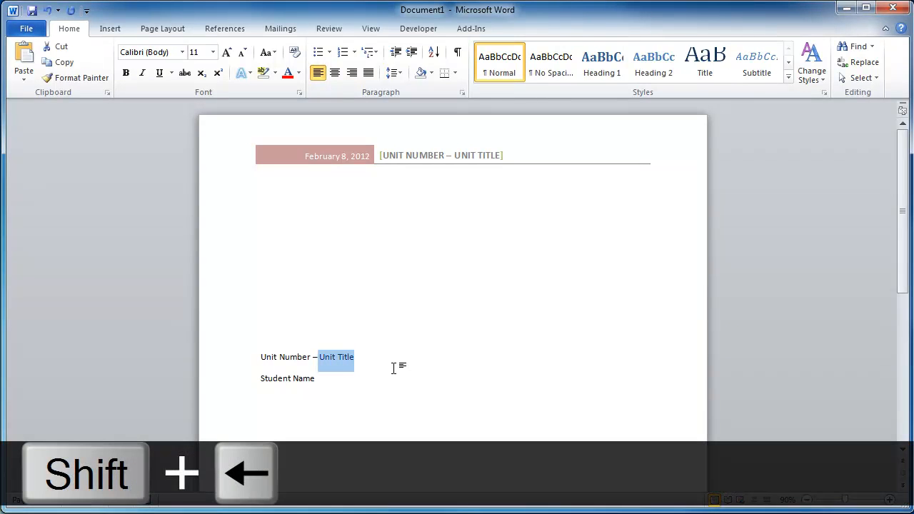
click(384, 359)
key(ctrl+shift+Left)
key(ctrl+shift+Left)
key(ctrl+shift+Left)
key(ctrl+shift+Left)
key(ctrl+shift+Left)
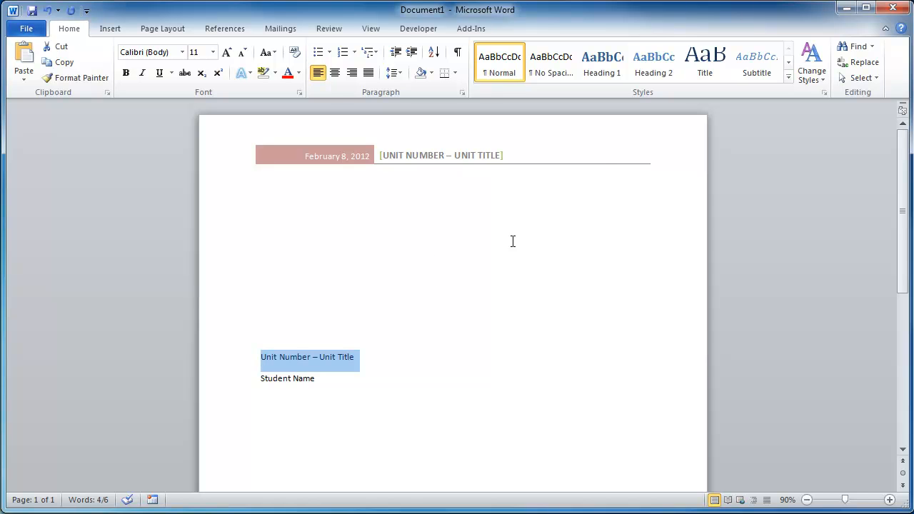
click(602, 72)
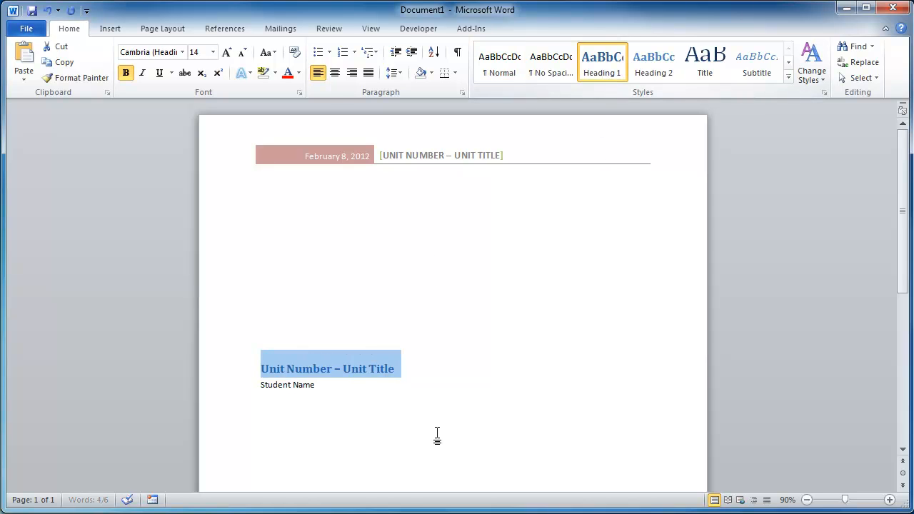
Apply the Intense Emphasis style to the Student Name line.
click(399, 393)
key(shift+Home)
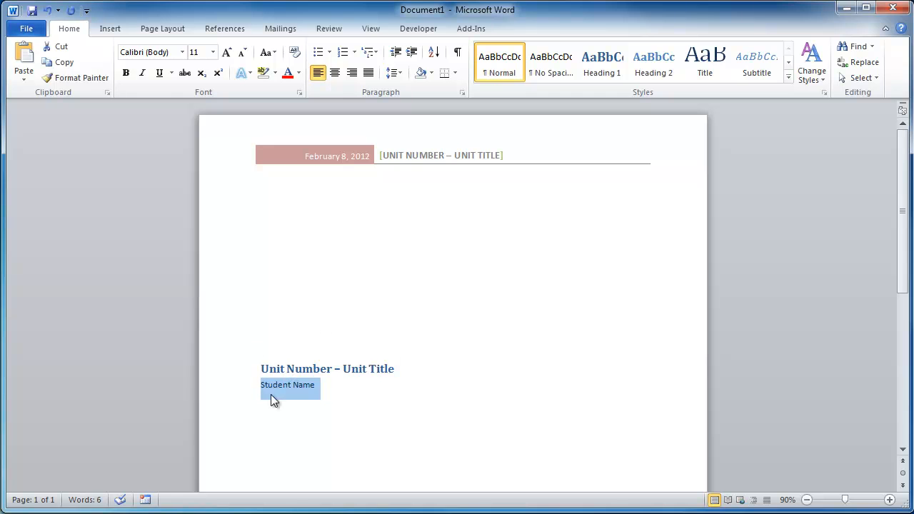
click(788, 78)
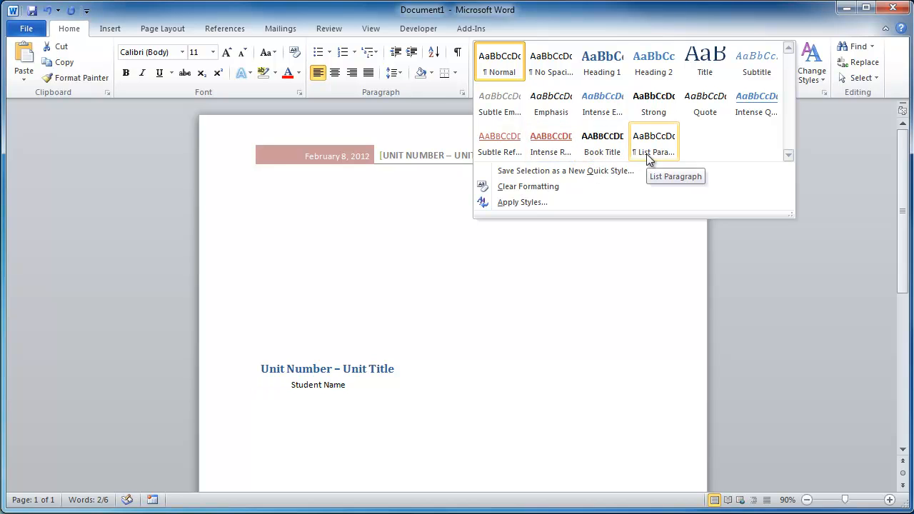
click(597, 115)
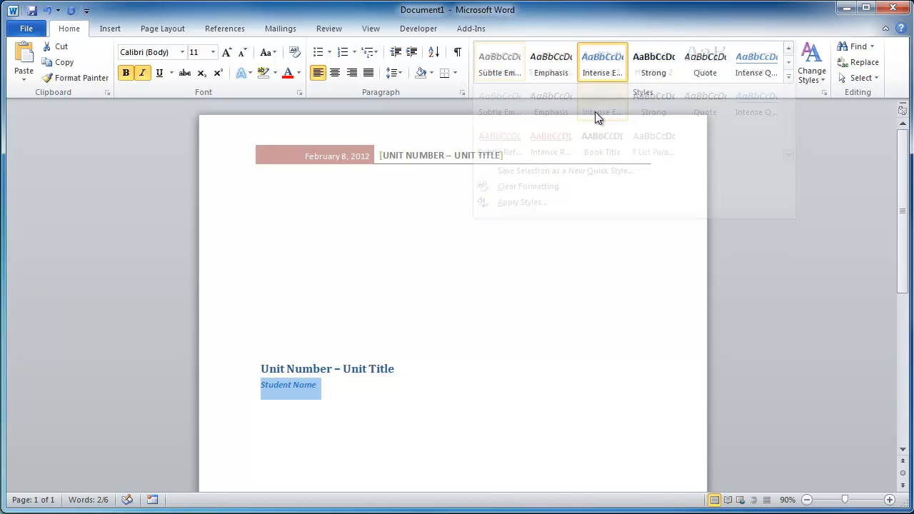
click(500, 413)
Select the title and student name lines and apply the Formal style set.
scroll(459, 409, down, 3)
scroll(457, 409, up, 3)
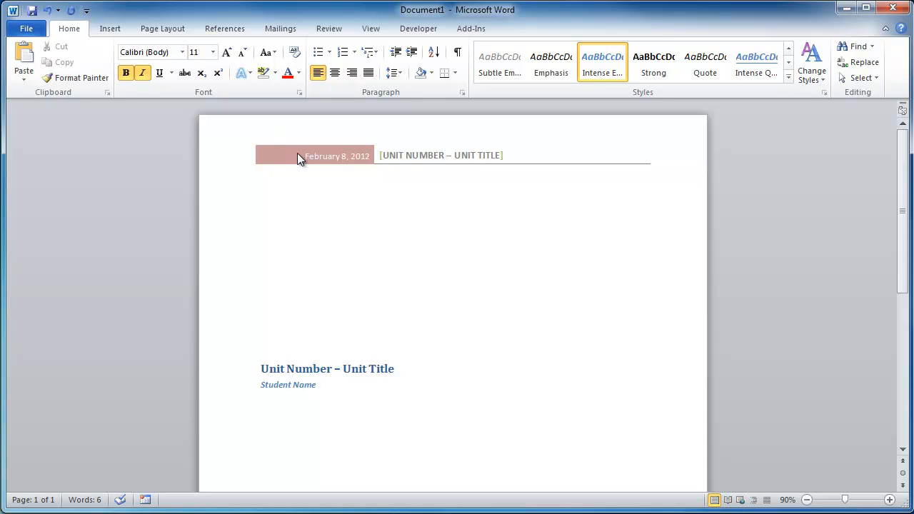
scroll(434, 429, down, 8)
scroll(429, 423, up, 5)
key(ctrl+a)
click(609, 336)
drag(357, 280, 260, 259)
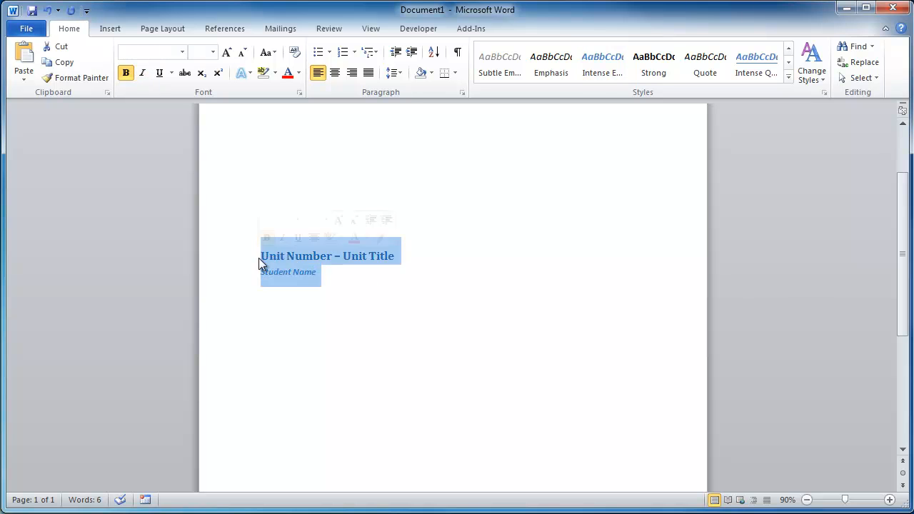
scroll(650, 151, down, 1)
scroll(681, 230, up, 2)
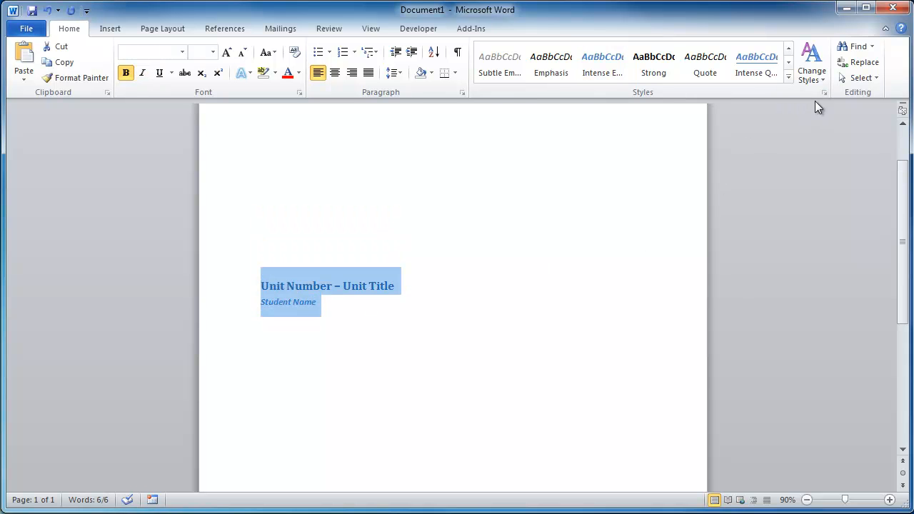
click(815, 71)
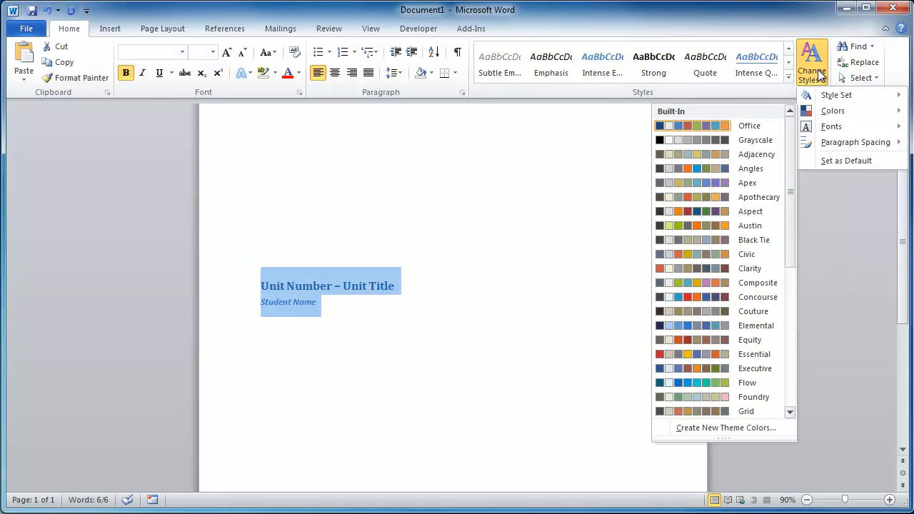
mouse_move(828, 125)
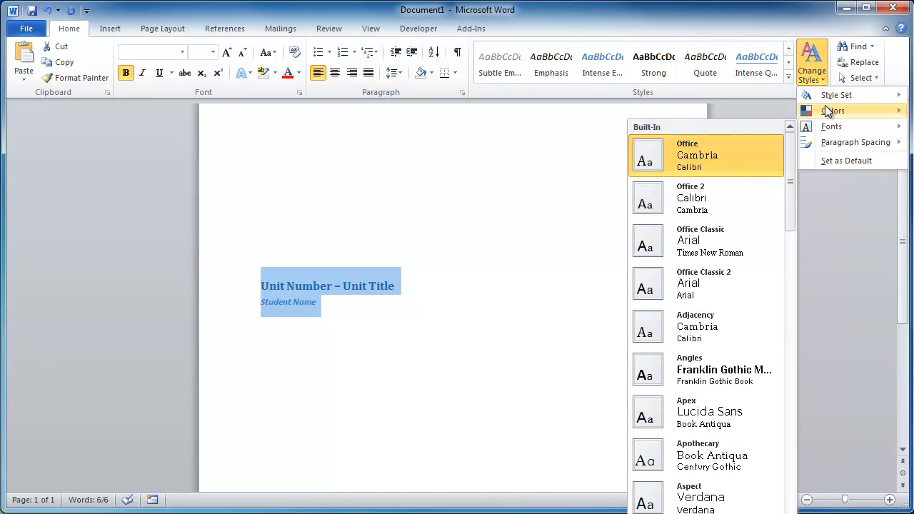
mouse_move(827, 102)
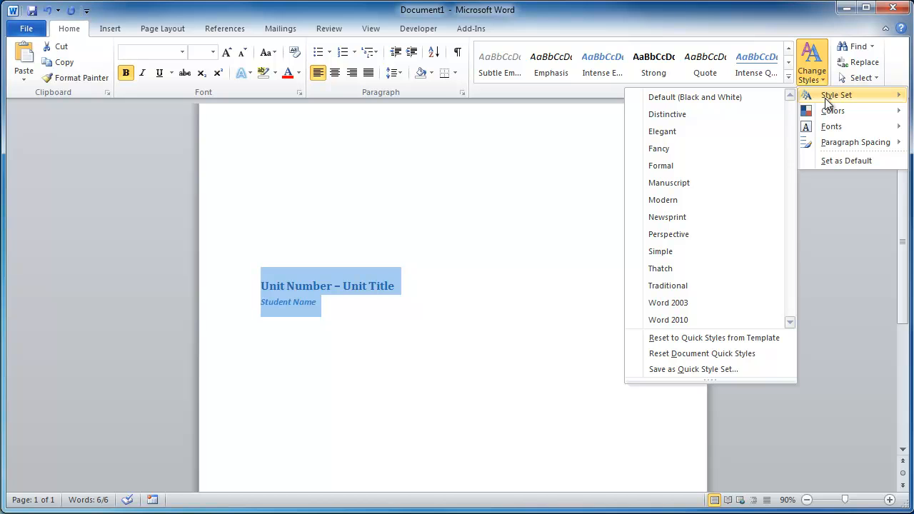
click(711, 167)
Reapply the Formal style set to the document.
click(509, 372)
scroll(508, 372, up, 2)
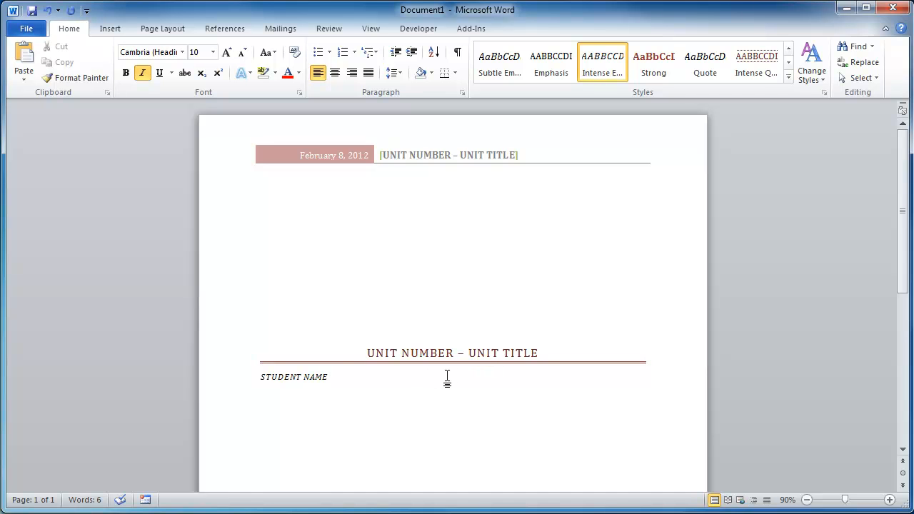
drag(448, 376, 483, 278)
click(805, 74)
mouse_move(833, 98)
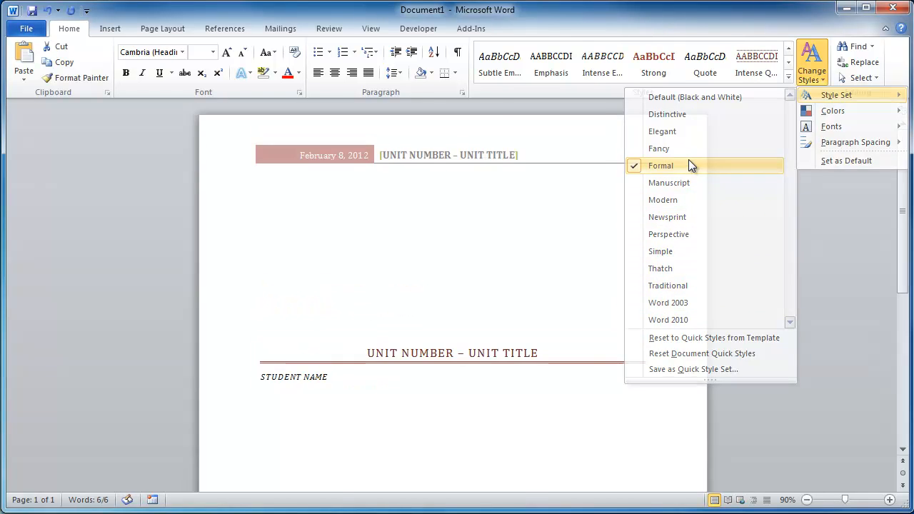
click(689, 165)
Insert a page break after the Student Name line.
scroll(533, 306, down, 2)
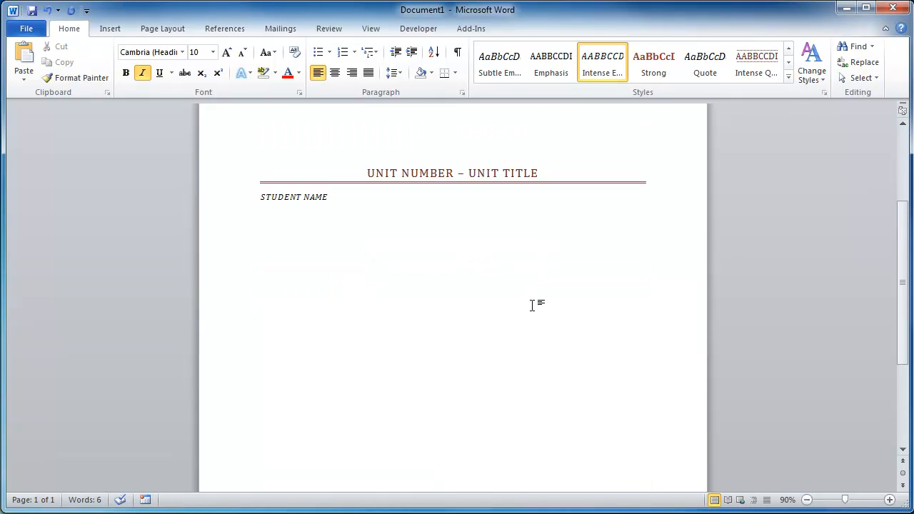
click(108, 33)
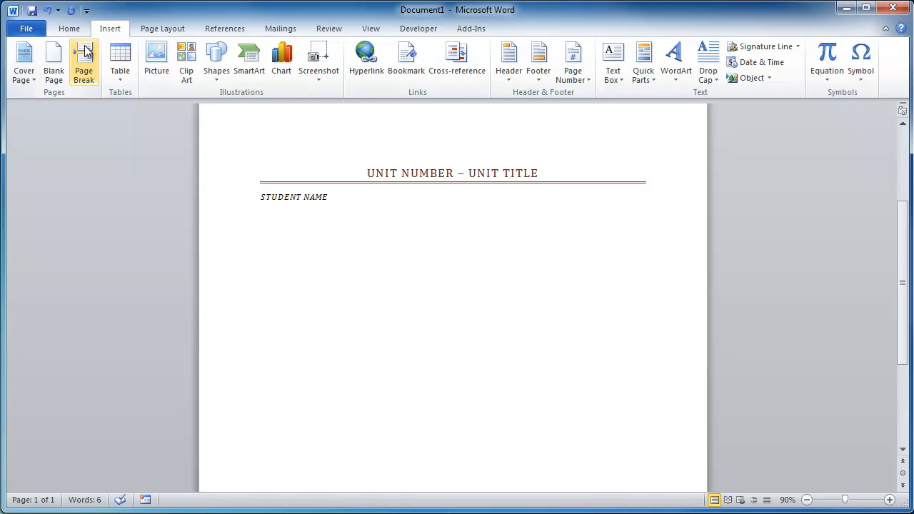
click(83, 31)
key(ctrl+Return)
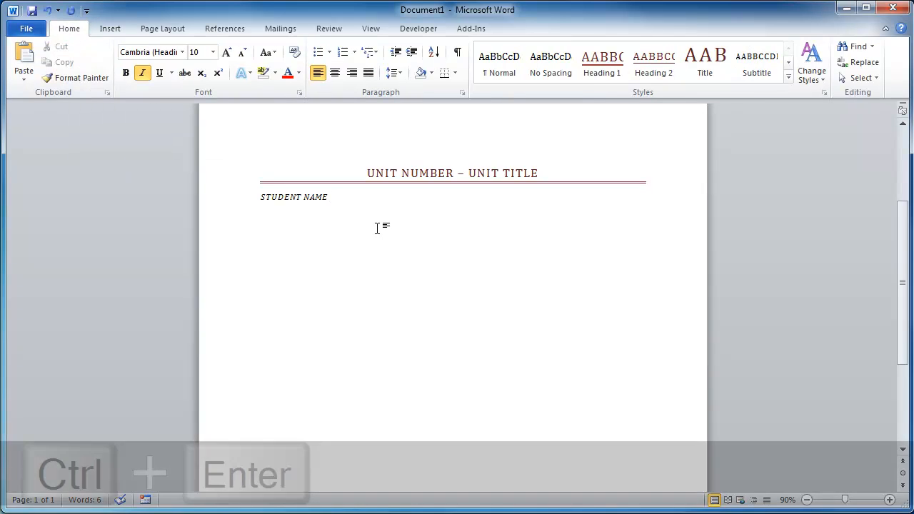
Insert an Automatic Table 1 table of contents at the top of the second page.
scroll(464, 266, down, 4)
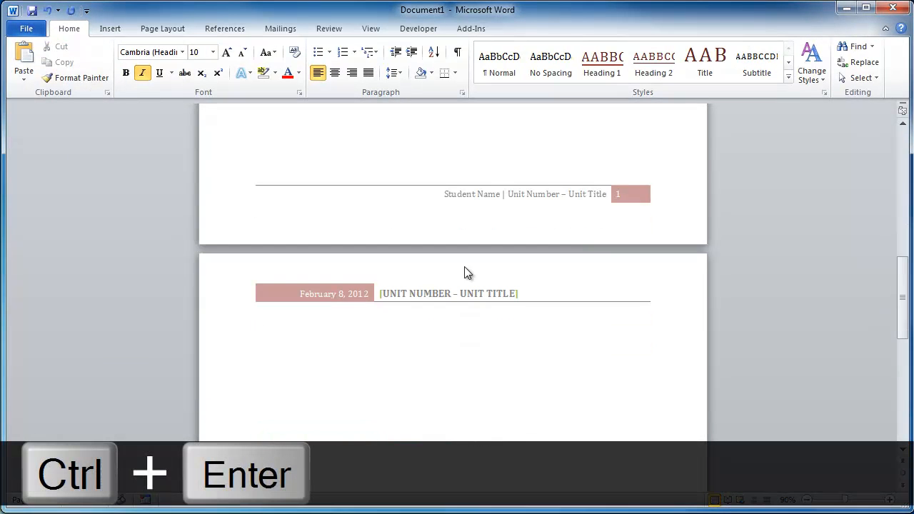
key(ctrl+i)
scroll(464, 273, up, 10)
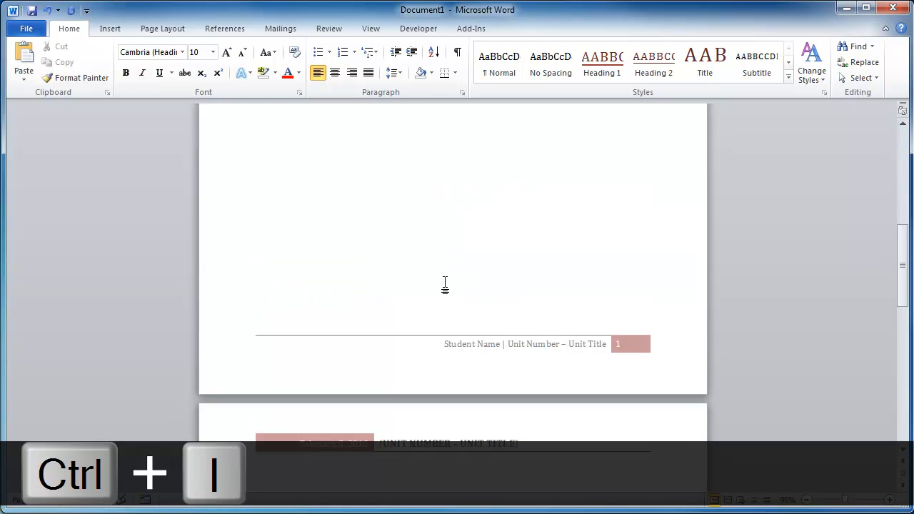
scroll(445, 296, up, 2)
scroll(445, 296, down, 10)
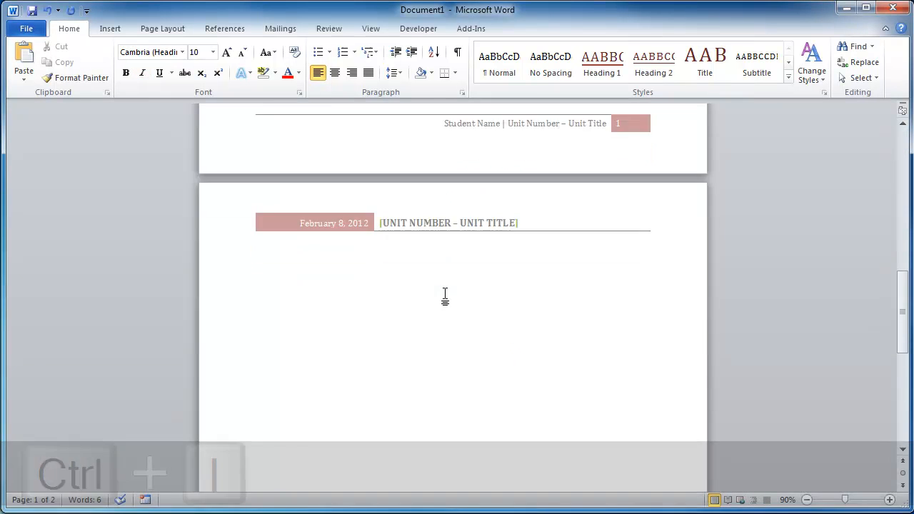
click(367, 246)
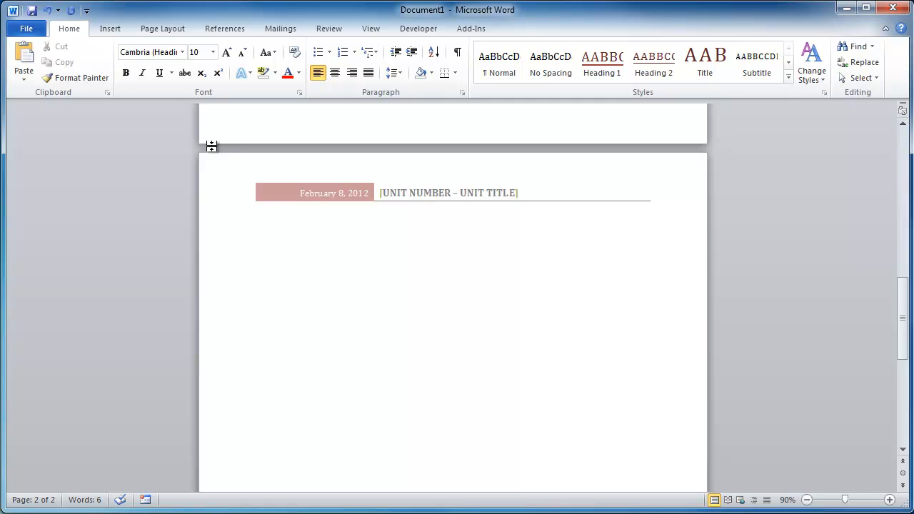
click(224, 30)
click(33, 67)
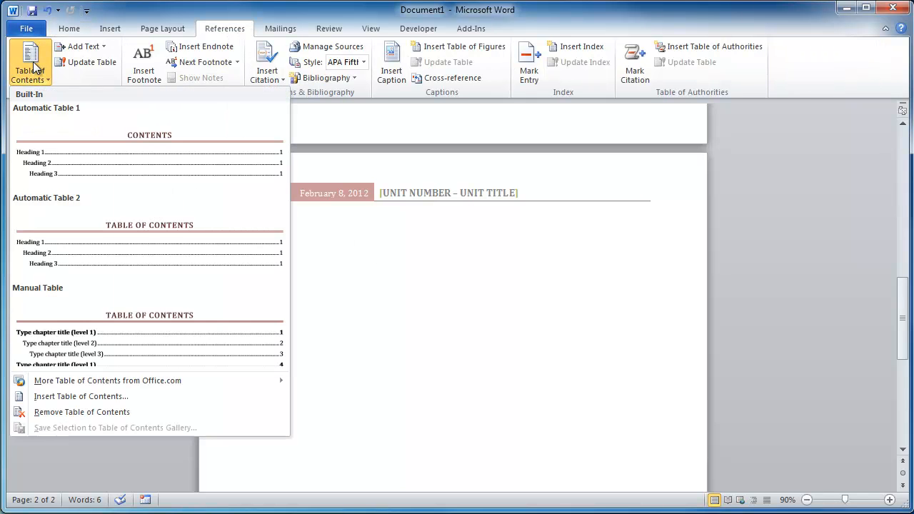
click(147, 158)
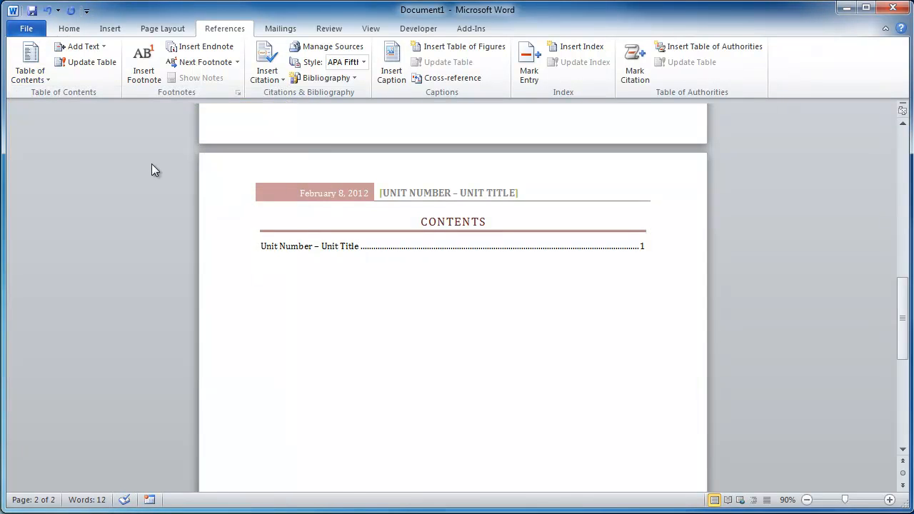
Apply the Normal style to the Unit Number – Unit Title line.
click(372, 249)
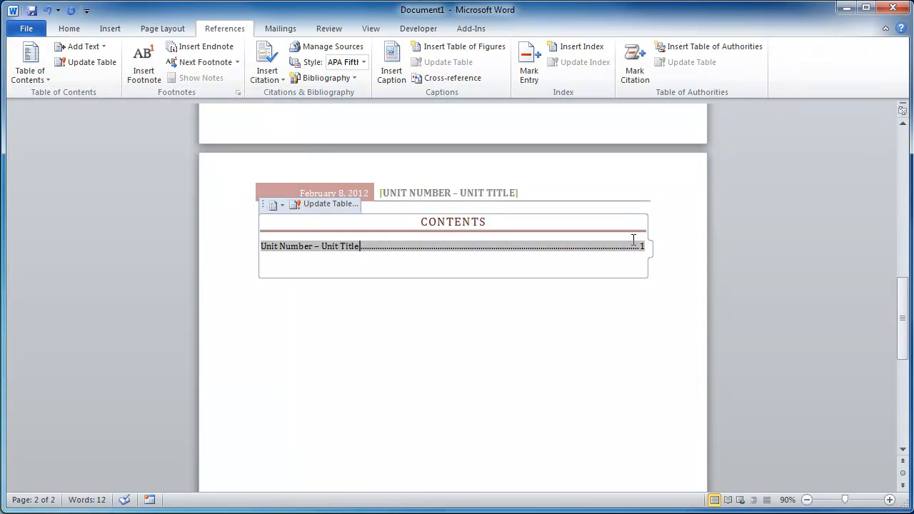
scroll(322, 252, up, 15)
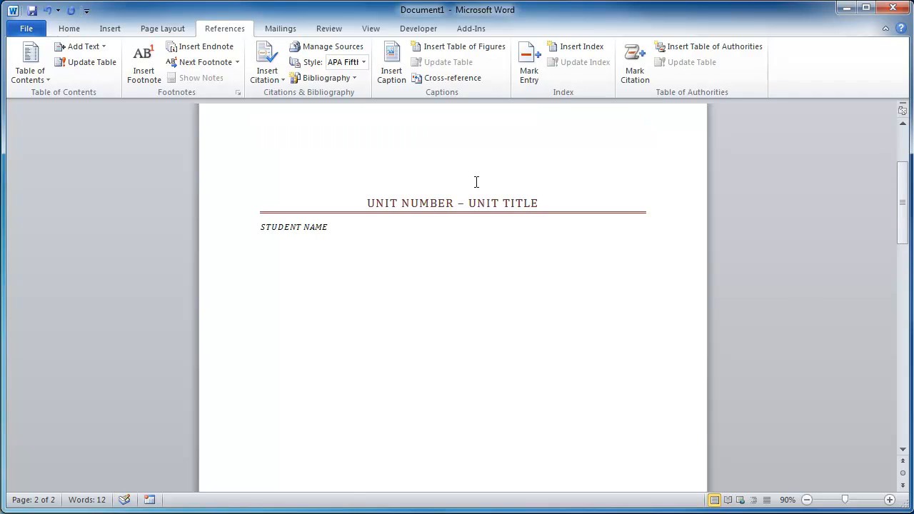
click(376, 202)
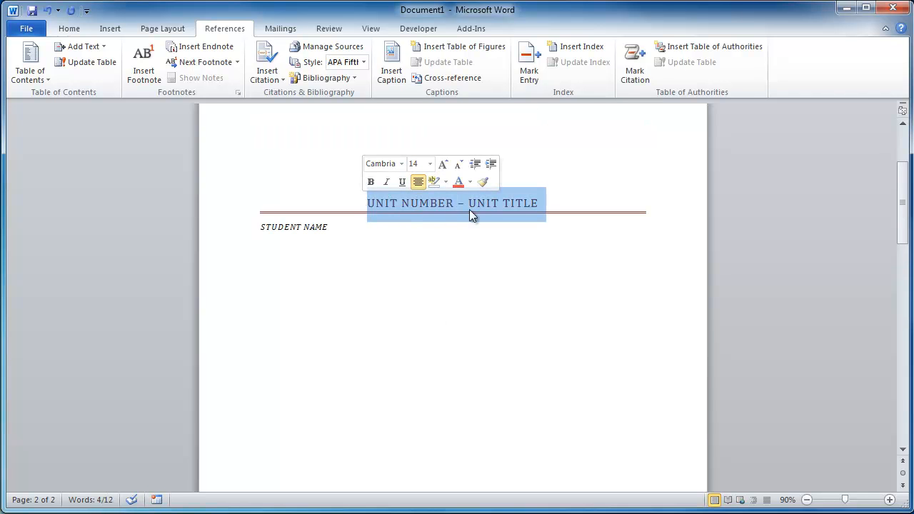
click(69, 29)
click(499, 71)
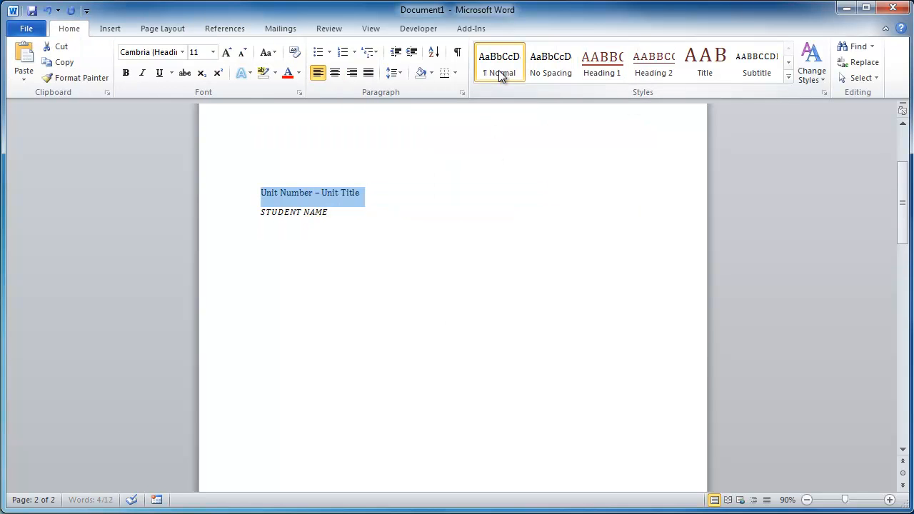
Update the entire table of contents.
scroll(527, 350, down, 12)
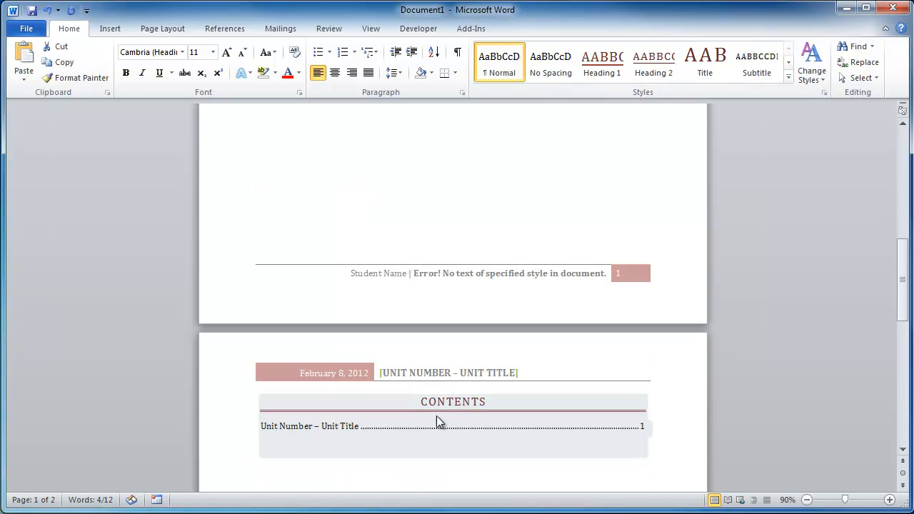
click(437, 423)
click(336, 385)
click(740, 321)
click(798, 343)
click(405, 286)
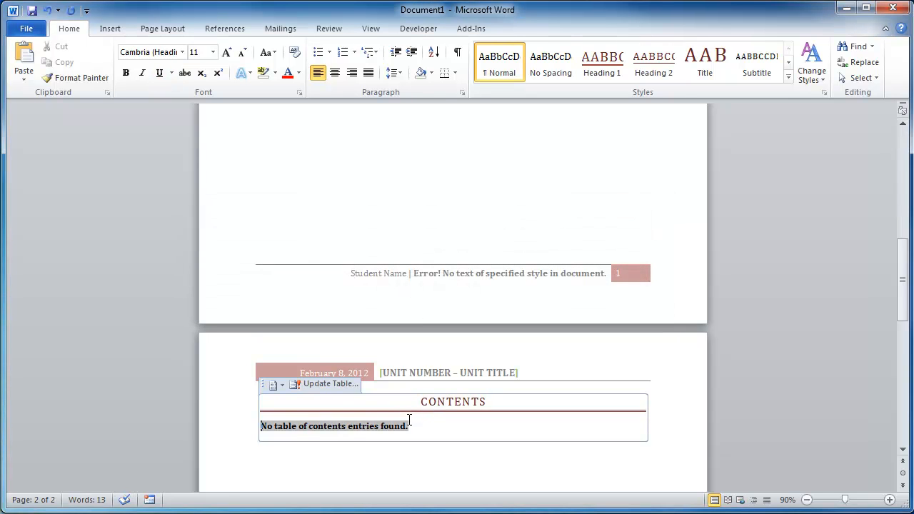
Reapply Heading 1 to the Unit Number – Unit Title line and set the empty paragraph above it to Normal.
scroll(429, 428, up, 10)
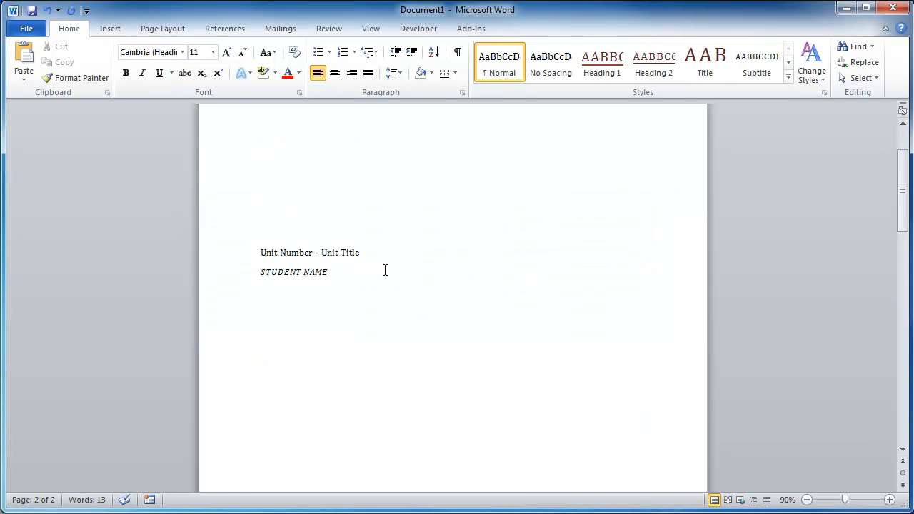
drag(247, 236, 247, 247)
click(597, 60)
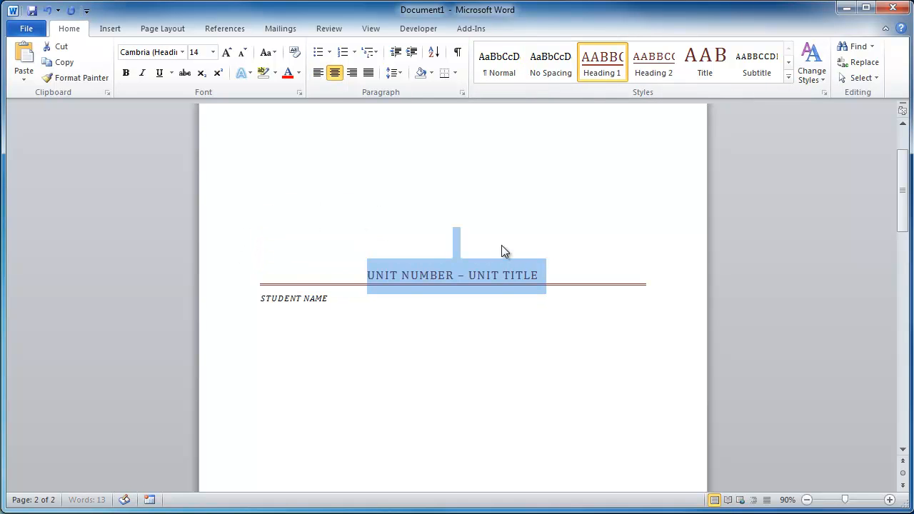
click(502, 245)
click(499, 75)
Insert a page break after the table of contents and type INTRODUCTION on the new page.
scroll(562, 240, down, 15)
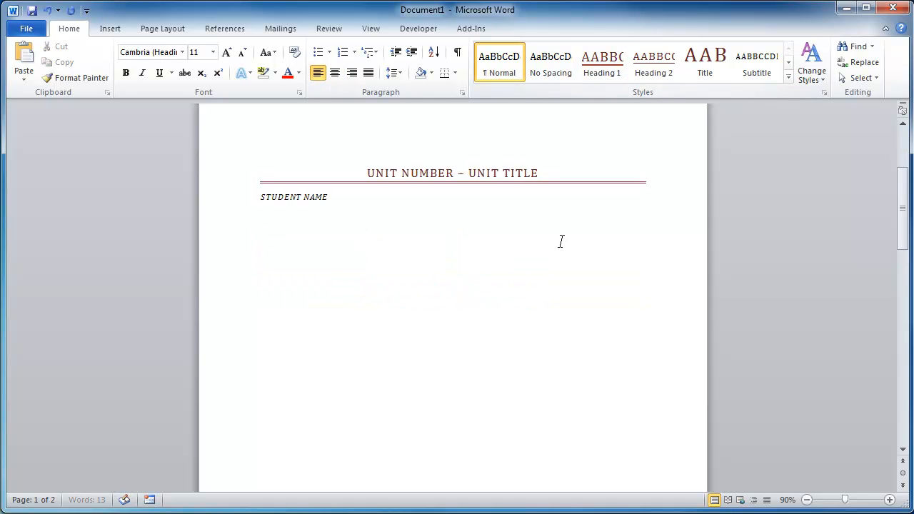
scroll(405, 340, down, 3)
click(382, 275)
key(ctrl+Return)
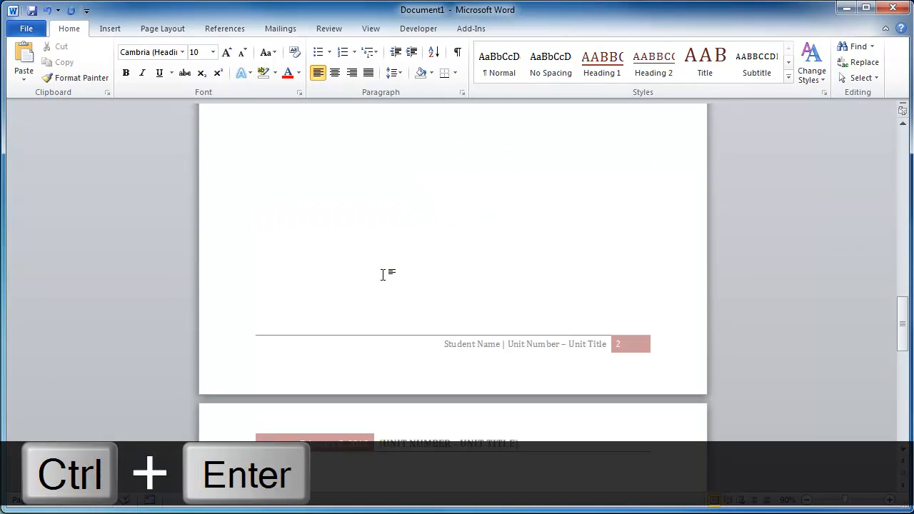
text(INTRODUCTION)
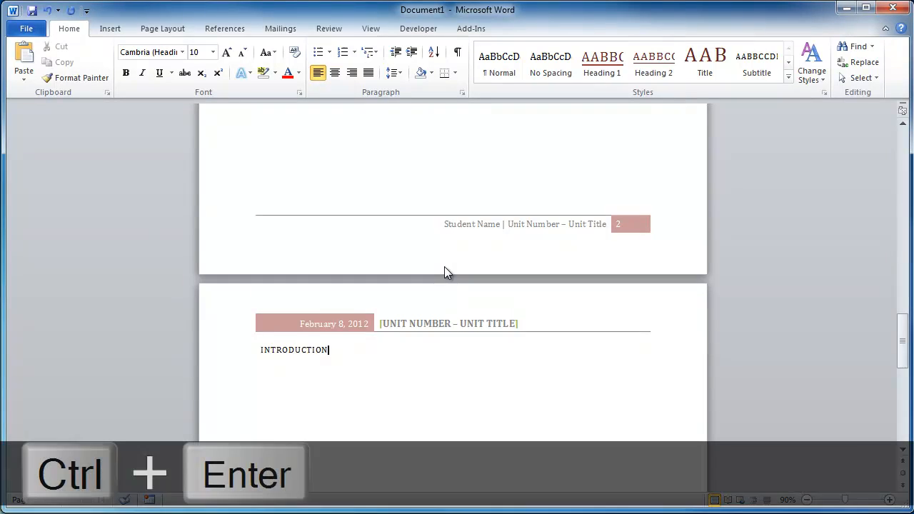
Insert further page breaks, adding pages headed CONTENT and CONCLUSION.
key(ctrl+Return)
key(ctrl+Return)
key(ctrl+Return)
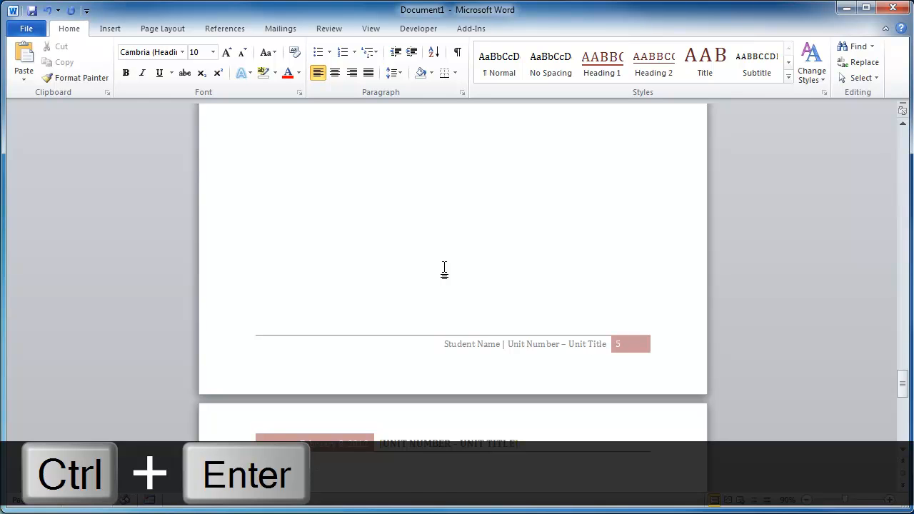
Apply the Heading 1 style to the CONCLUSION heading.
key(ctrl+shift+Left)
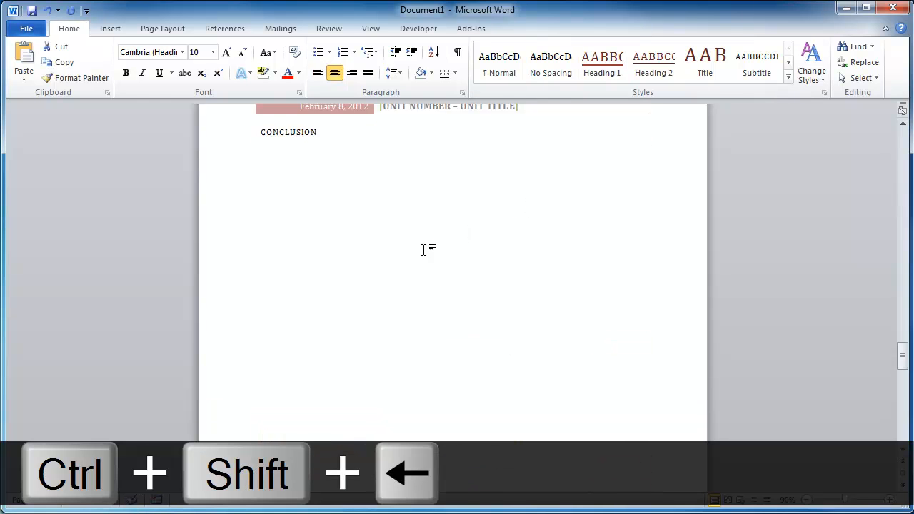
scroll(424, 250, up, 1)
drag(390, 187, 255, 167)
drag(323, 163, 248, 164)
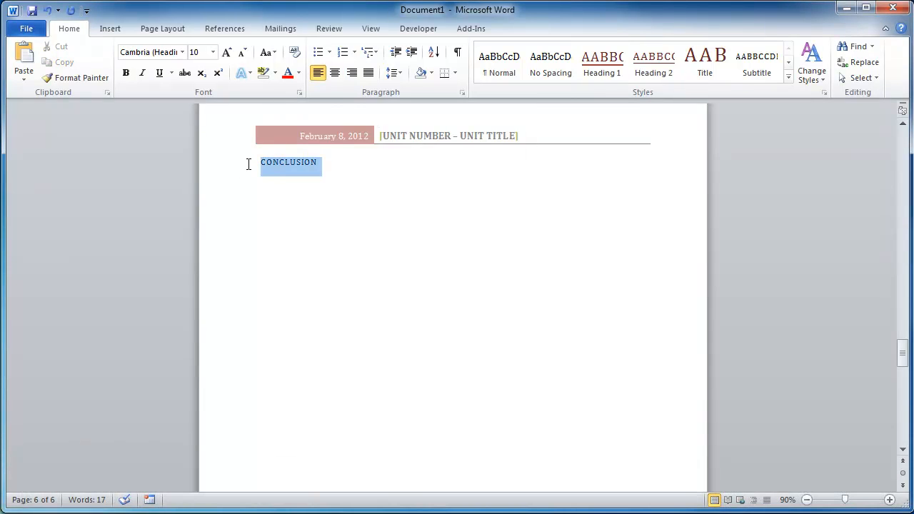
click(602, 68)
Apply the Heading 1 style to the CONTENT heading.
scroll(496, 320, up, 10)
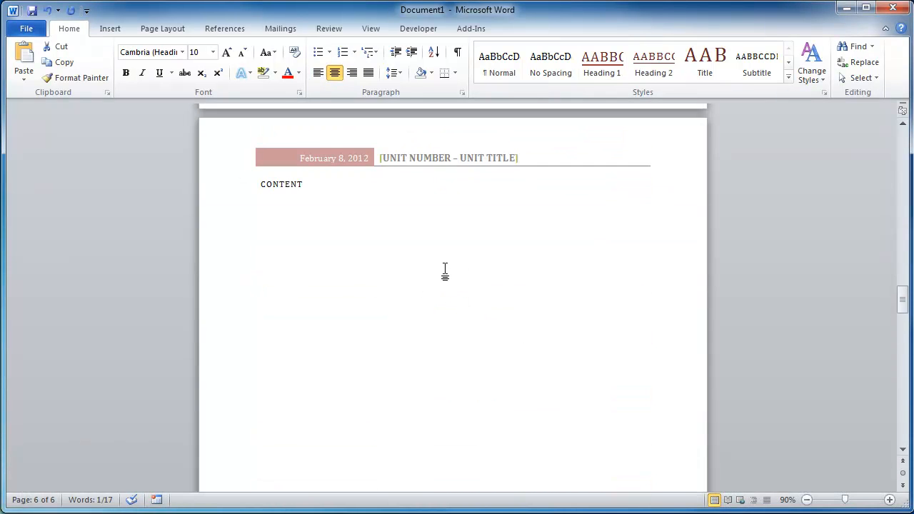
key(shift+Left)
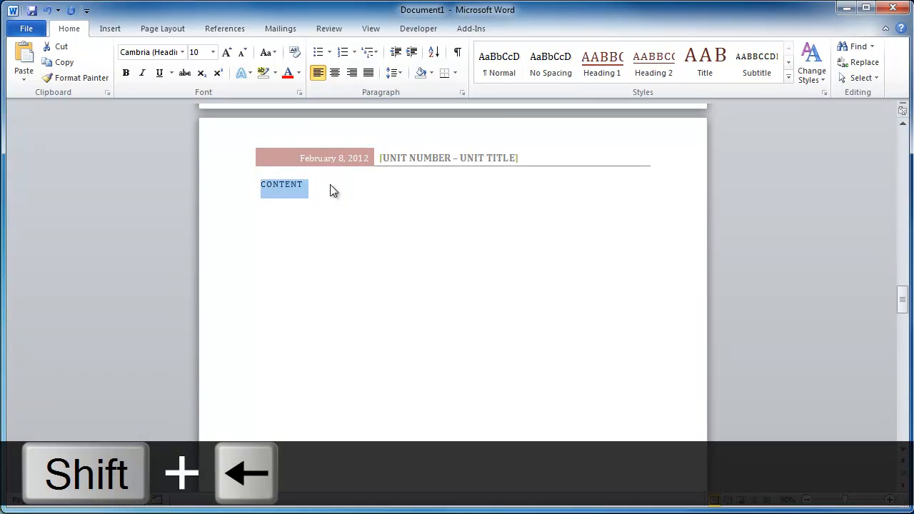
click(602, 68)
Apply the Heading 1 style to the INTRODUCTION heading.
scroll(473, 272, up, 3)
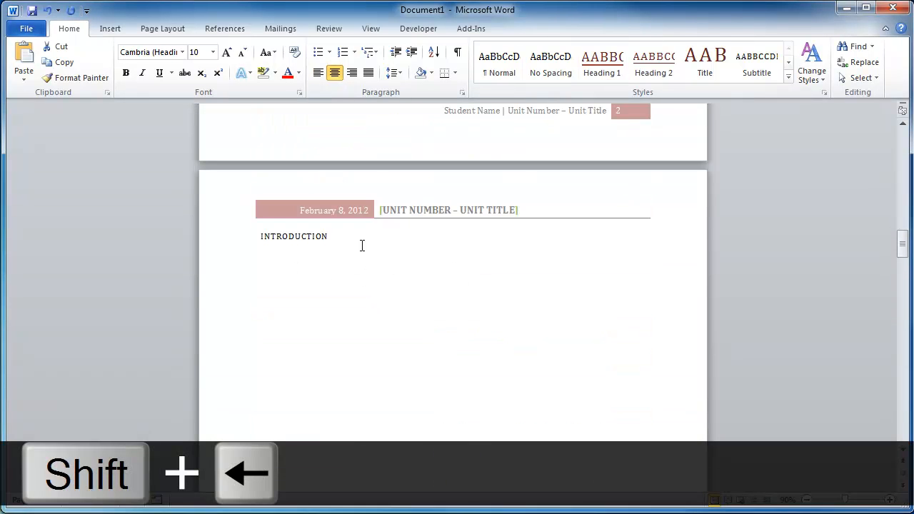
click(239, 241)
click(602, 68)
scroll(496, 315, up, 3)
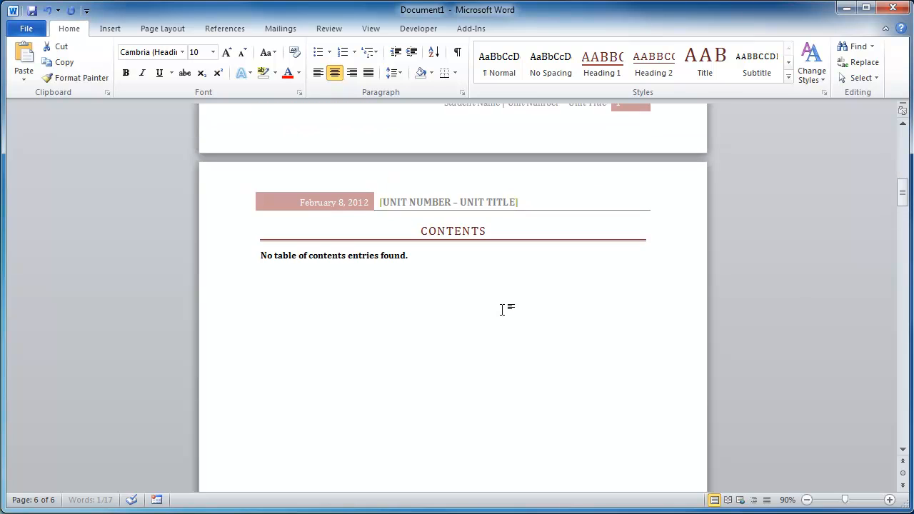
Update the table of contents so it lists the new headings.
click(379, 260)
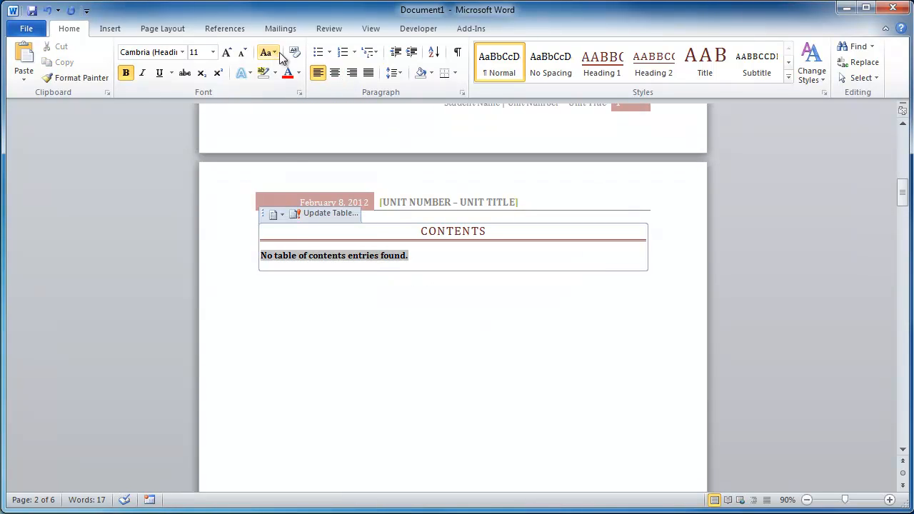
click(225, 28)
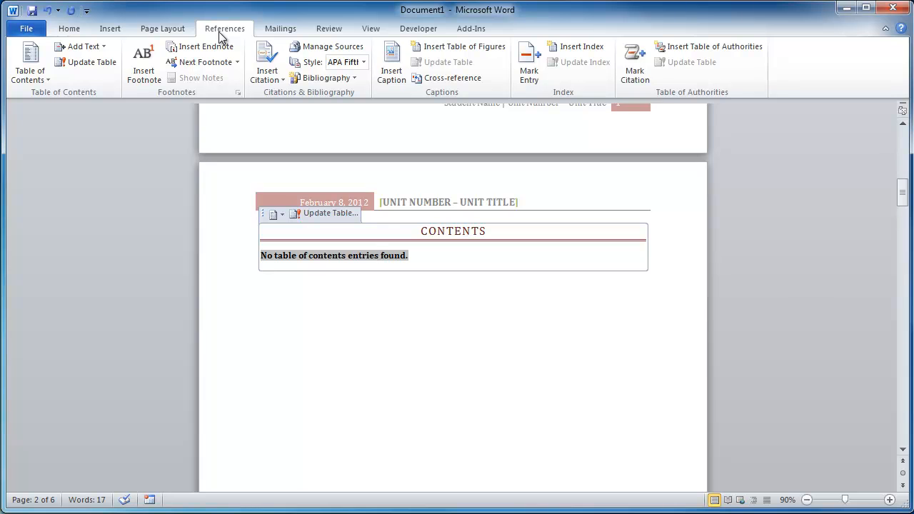
click(96, 63)
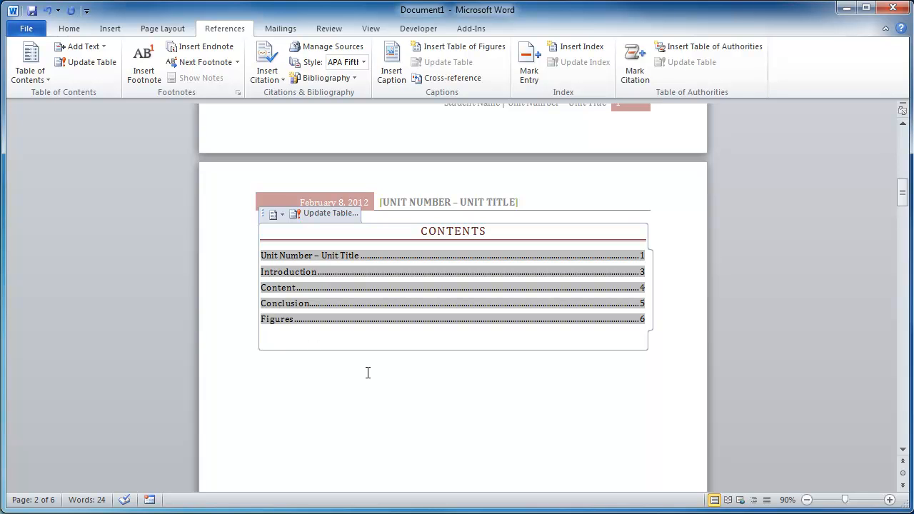
Add a SUBCONTENT line below the Content heading and apply the Heading 2 style to it.
scroll(368, 372, up, 3)
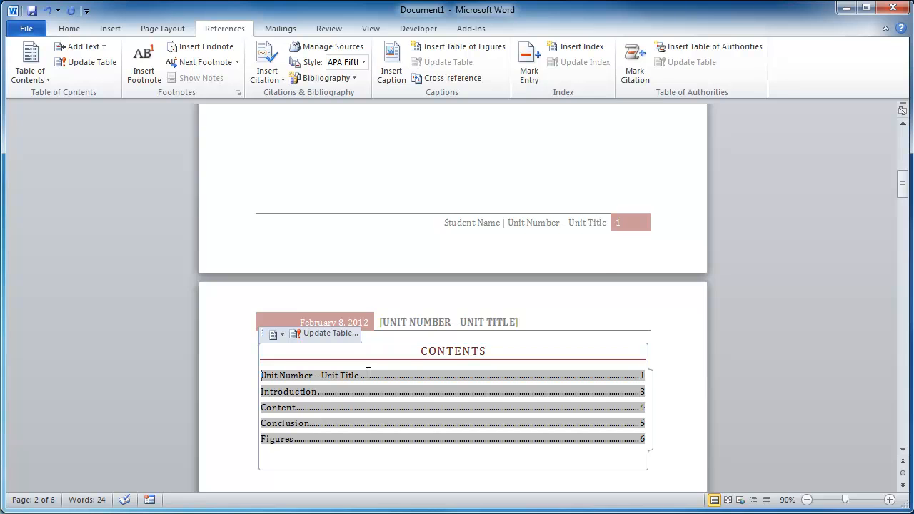
scroll(368, 373, down, 1)
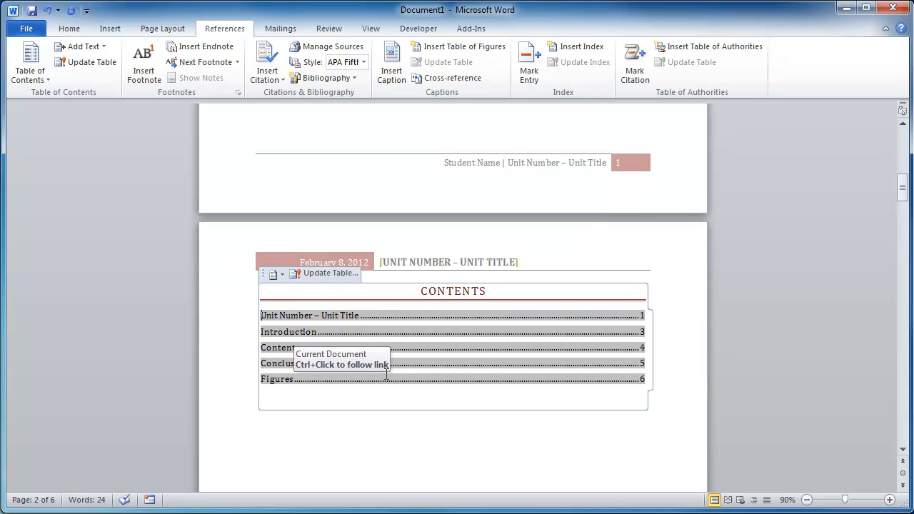
scroll(383, 373, down, 15)
scroll(383, 373, up, 4)
scroll(383, 372, down, 3)
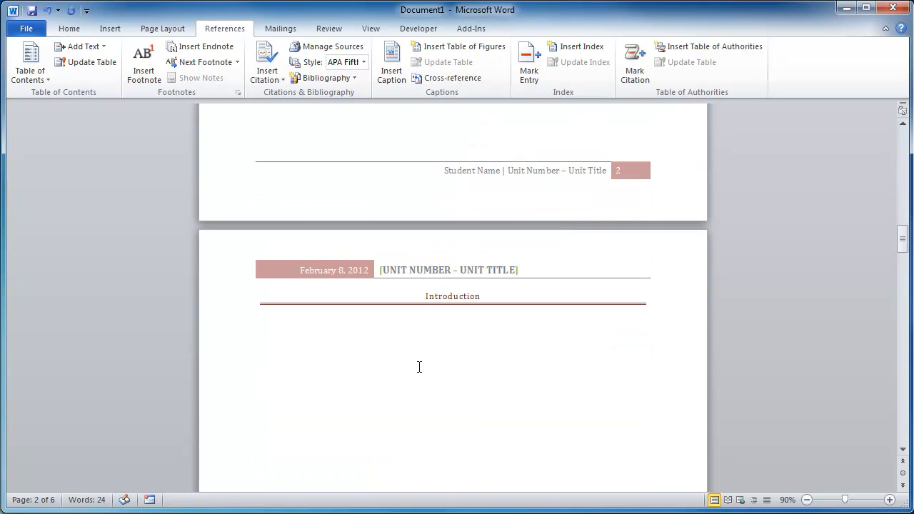
click(271, 333)
scroll(461, 345, down, 12)
click(350, 358)
click(273, 353)
key(Return)
text(SUBCONTENT)
key(ctrl+shift+Left)
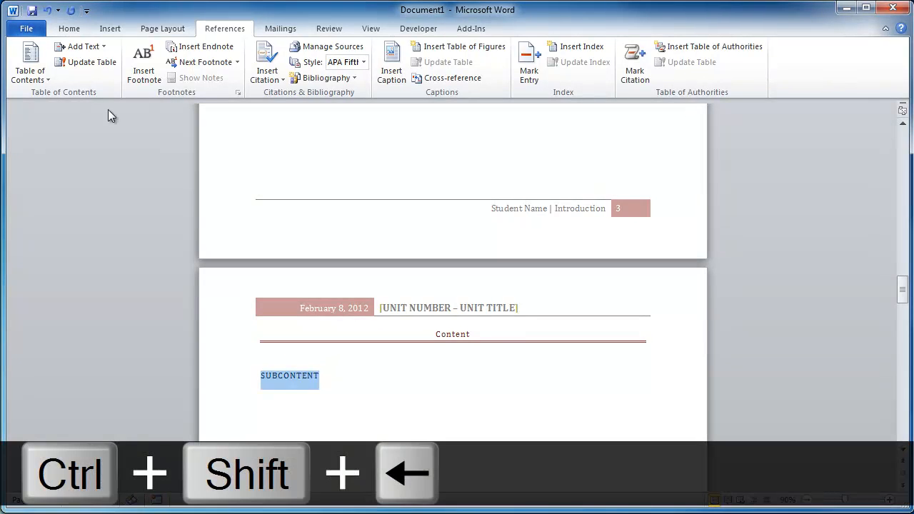
click(80, 29)
click(655, 62)
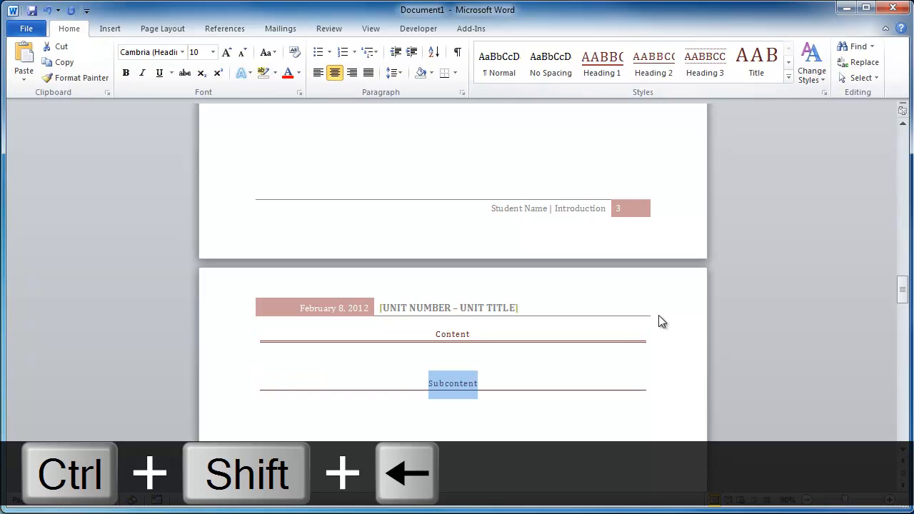
click(560, 406)
drag(482, 334, 442, 335)
click(489, 384)
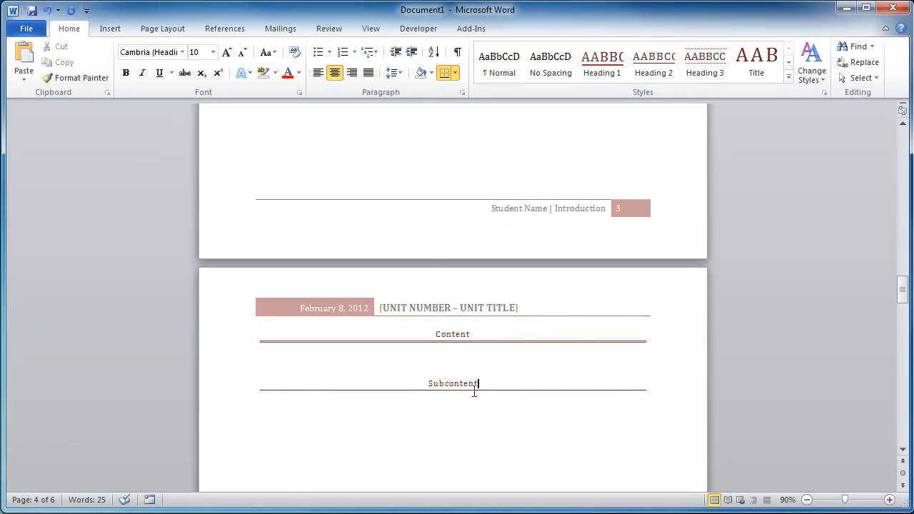